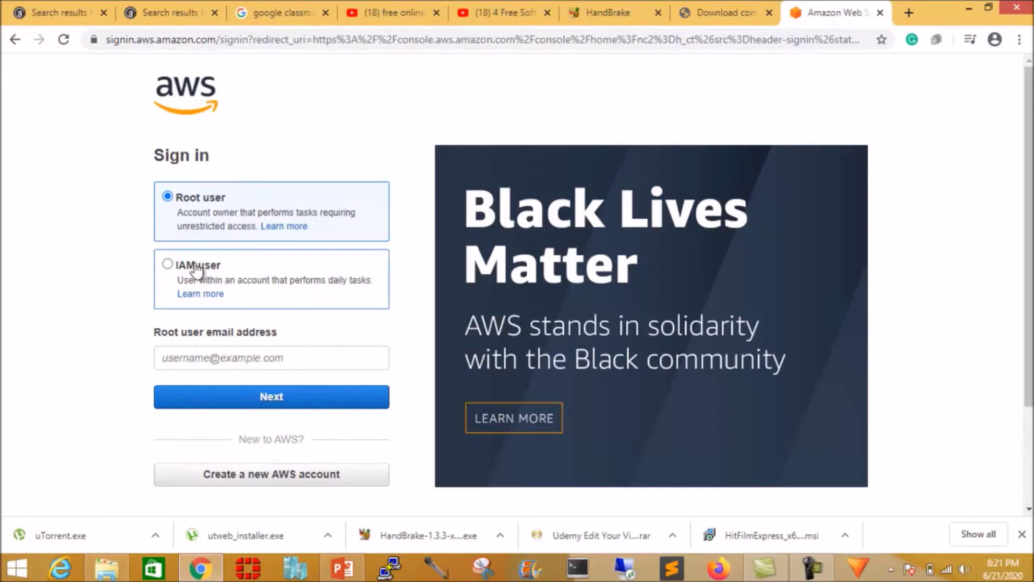
Sign in as the root user with the saved root e-mail and the account password.
left_click(239, 356)
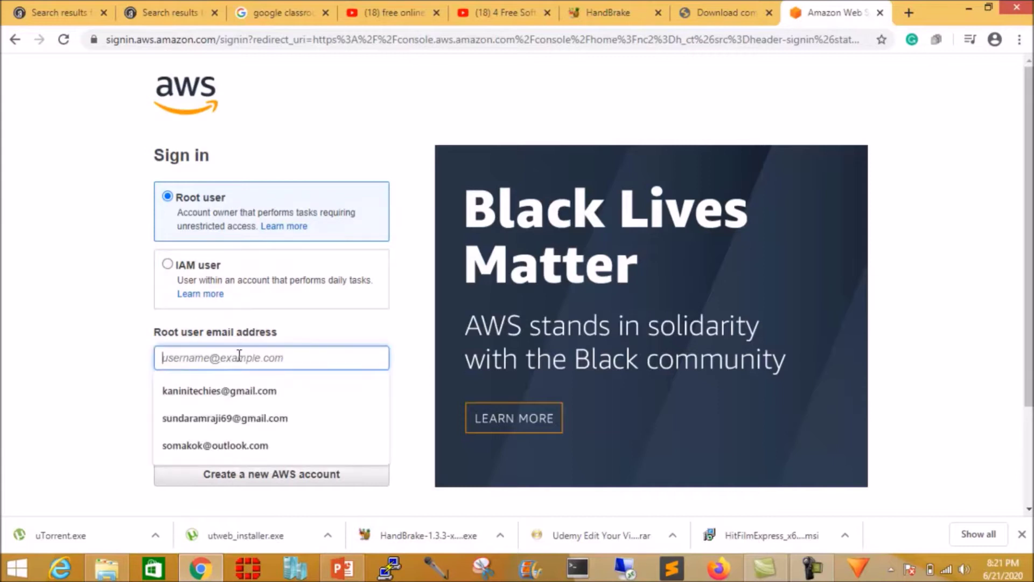
left_click(239, 386)
left_click(270, 399)
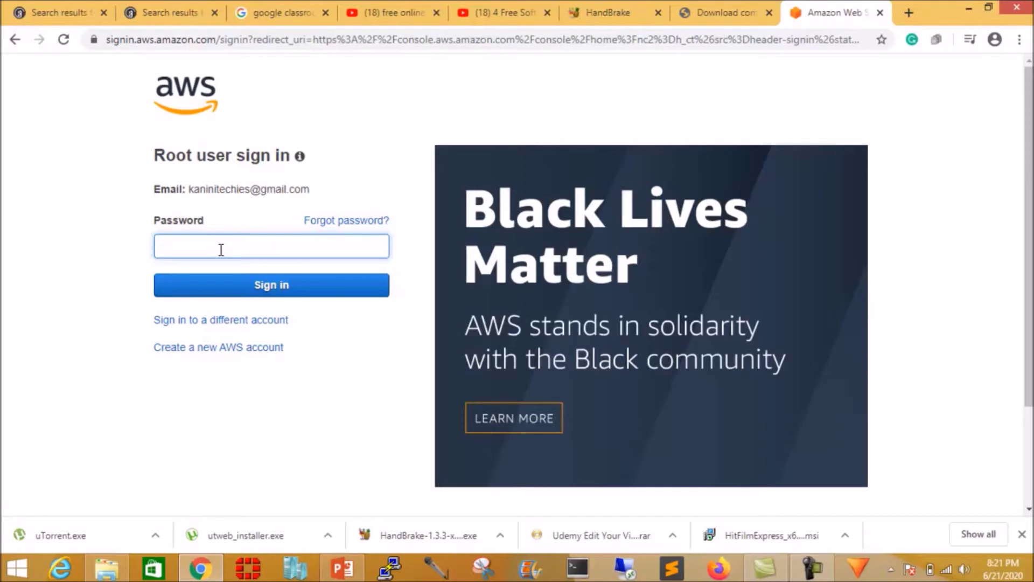
left_click(242, 285)
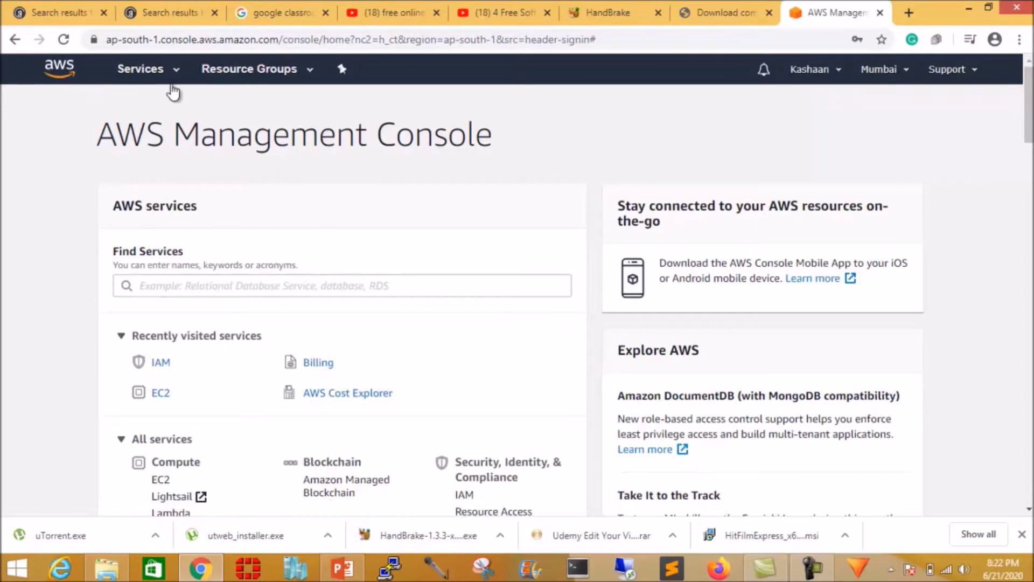
Open IAM from the Services list under Security, Identity & Compliance.
left_click(142, 71)
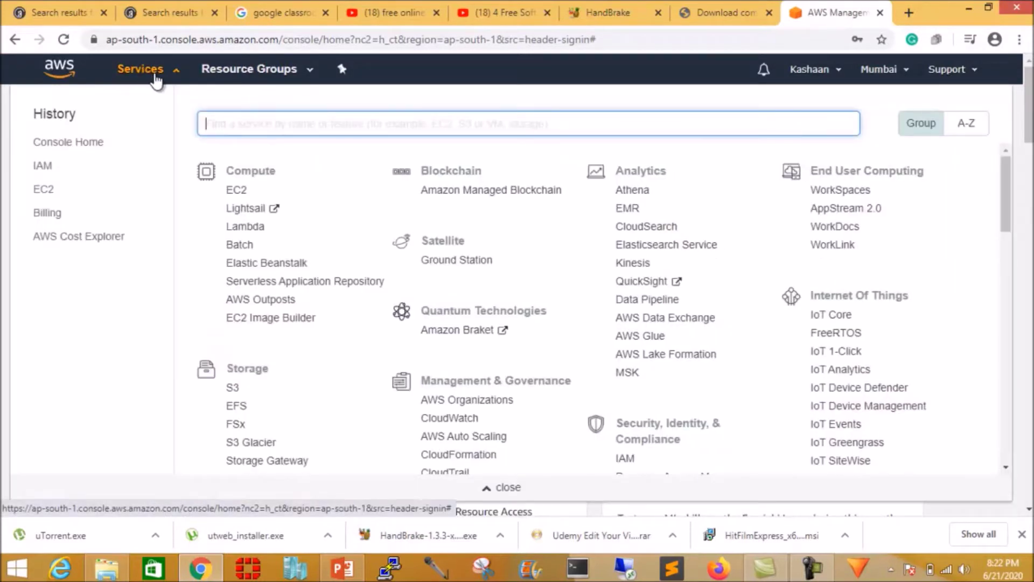
scroll(467, 216, "down", 3)
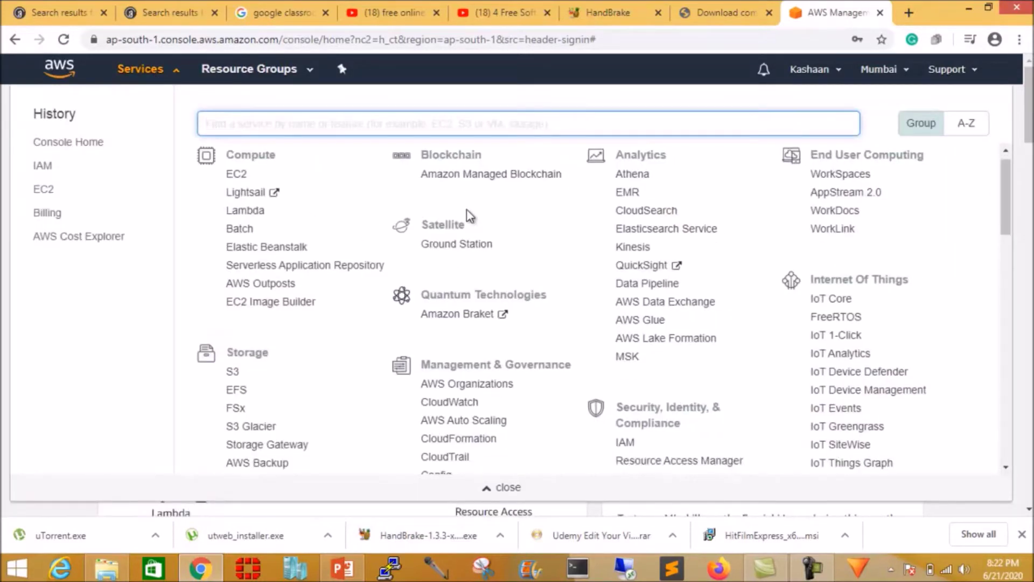
scroll(590, 276, "down", 2)
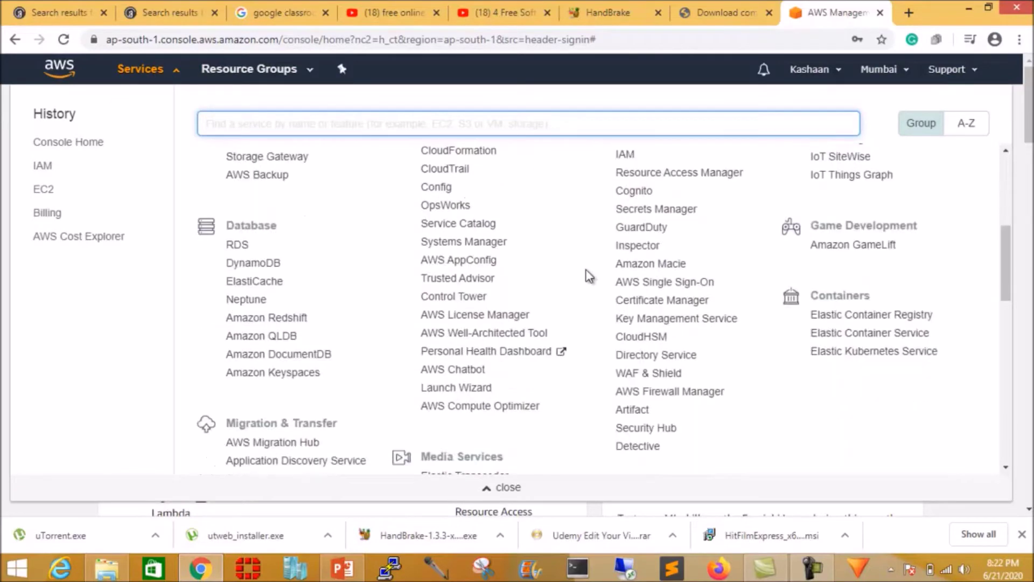
scroll(626, 275, "up", 1)
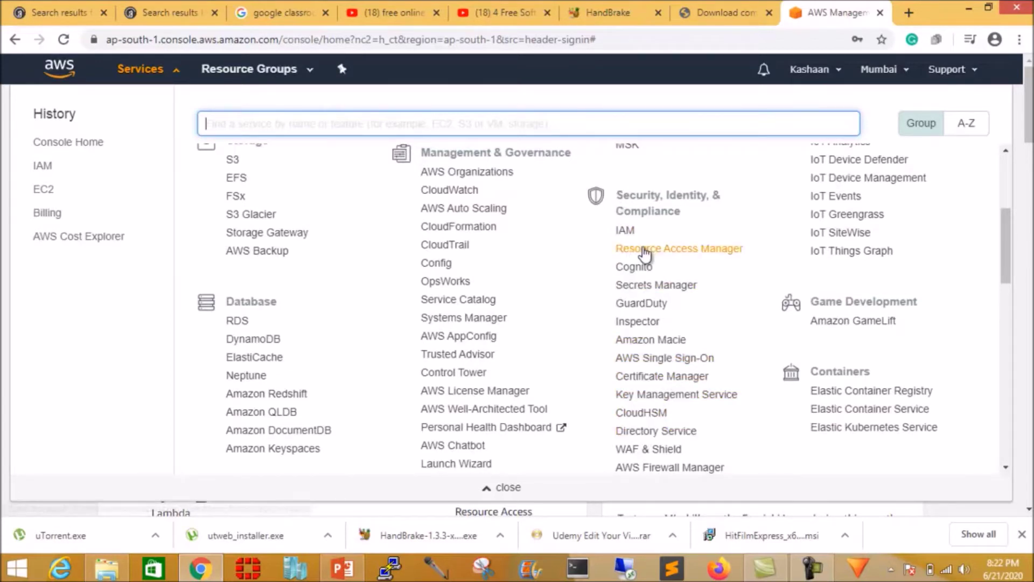
left_click(629, 230)
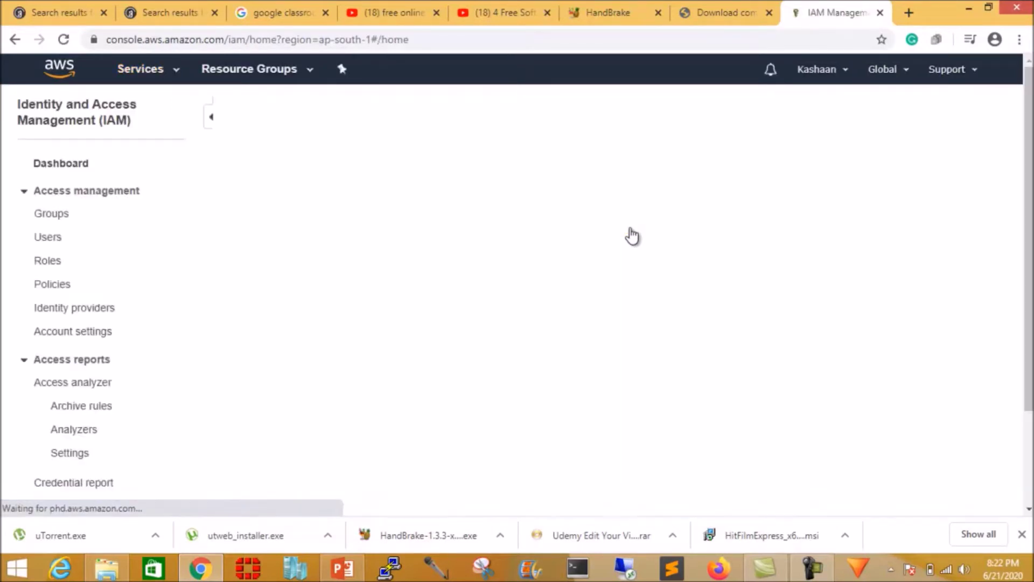
From Users, add a user named 'superadmin' with AWS Management Console access ticked.
left_click(48, 239)
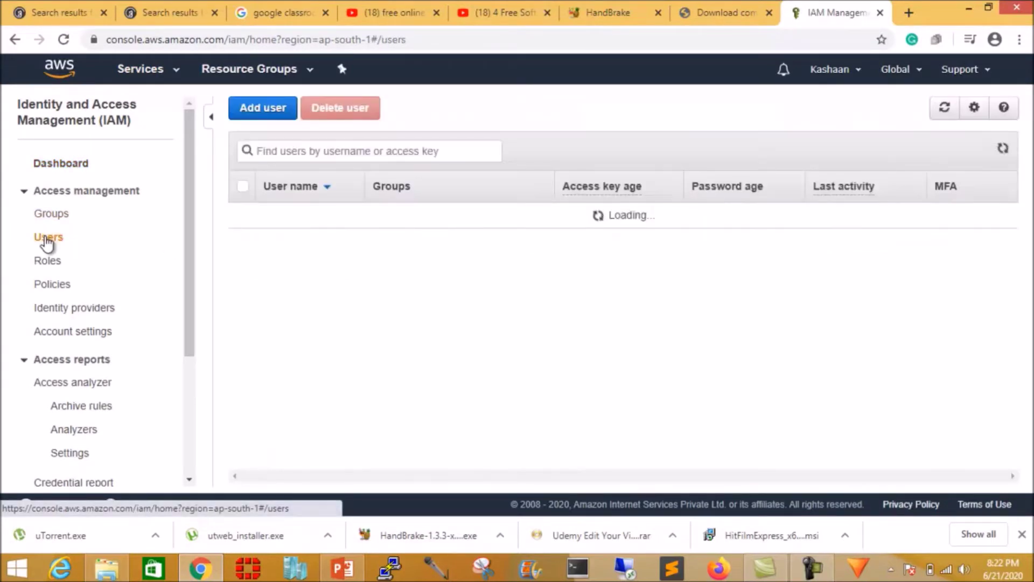
left_click(257, 111)
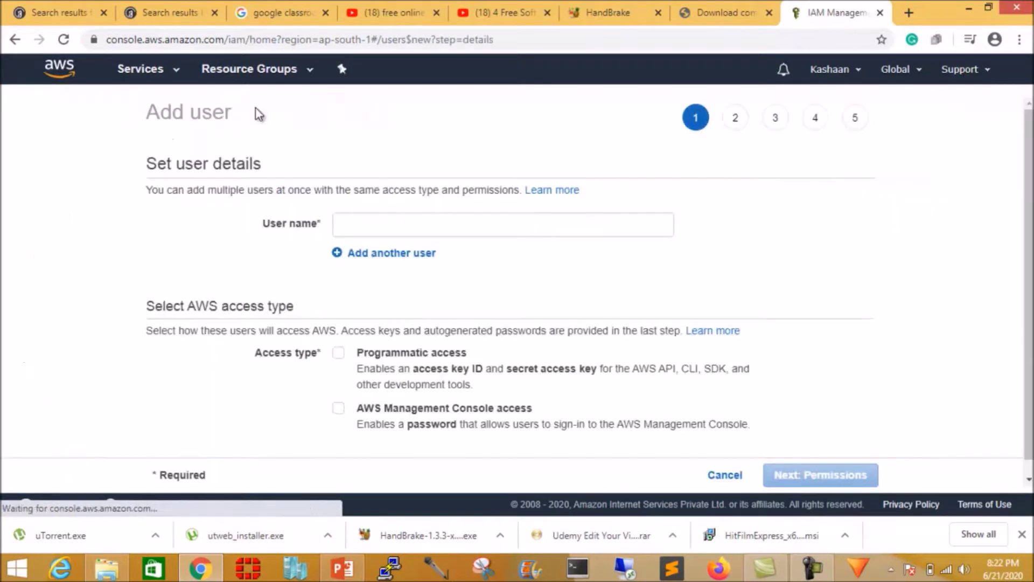
left_click(343, 223)
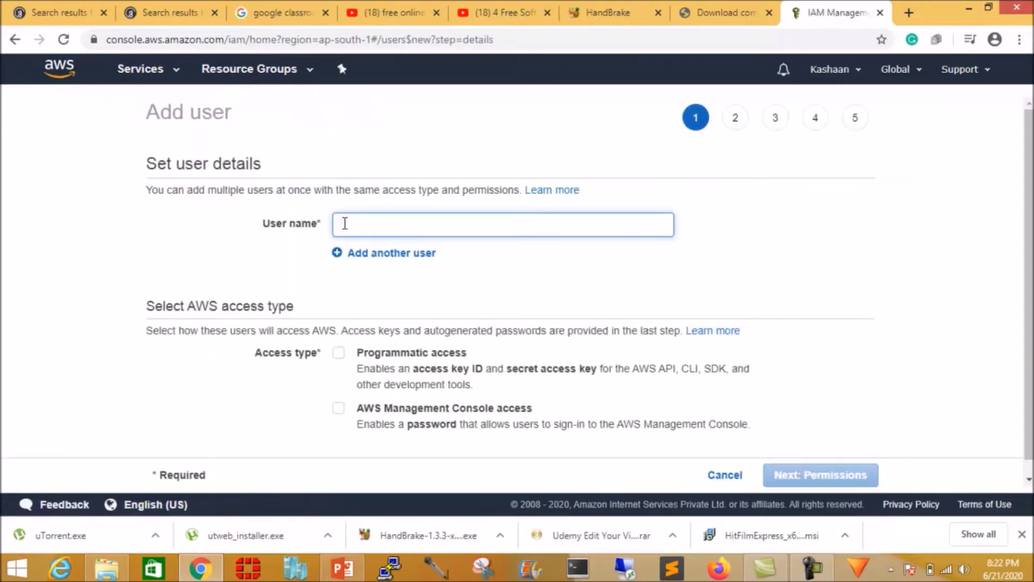
type("super")
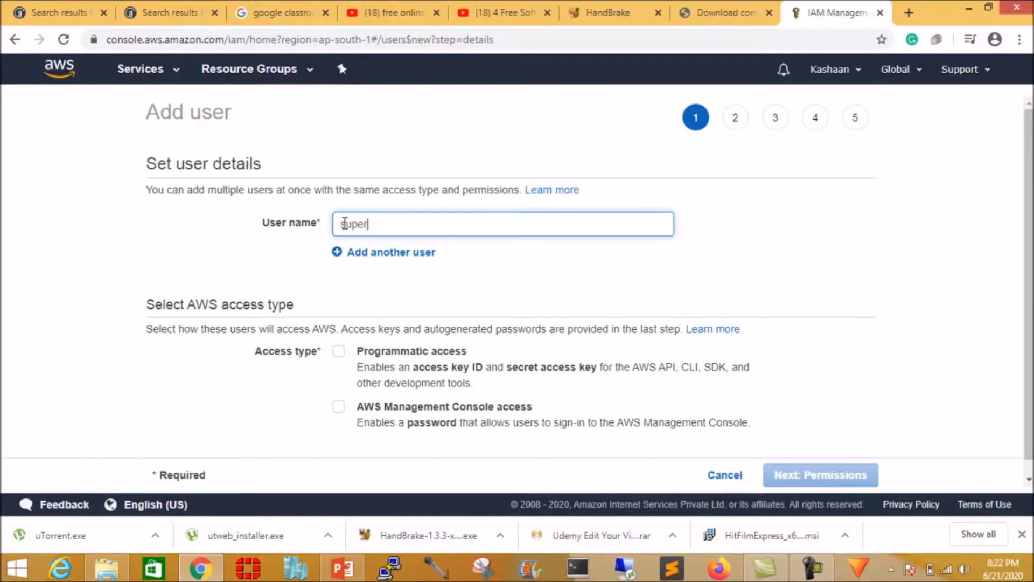
type("admin")
left_click(342, 409)
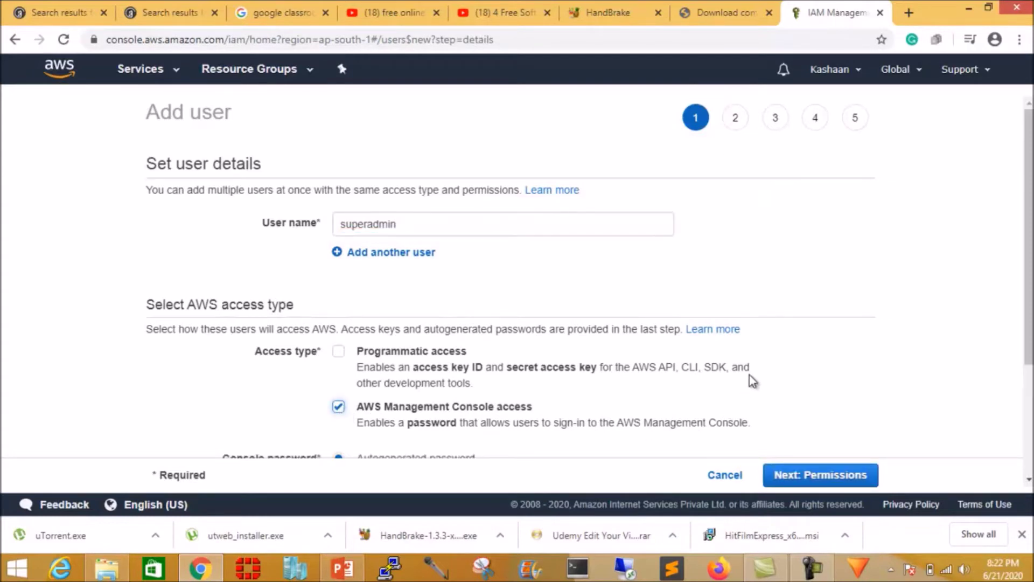
scroll(752, 381, "down", 1)
scroll(751, 380, "down", 1)
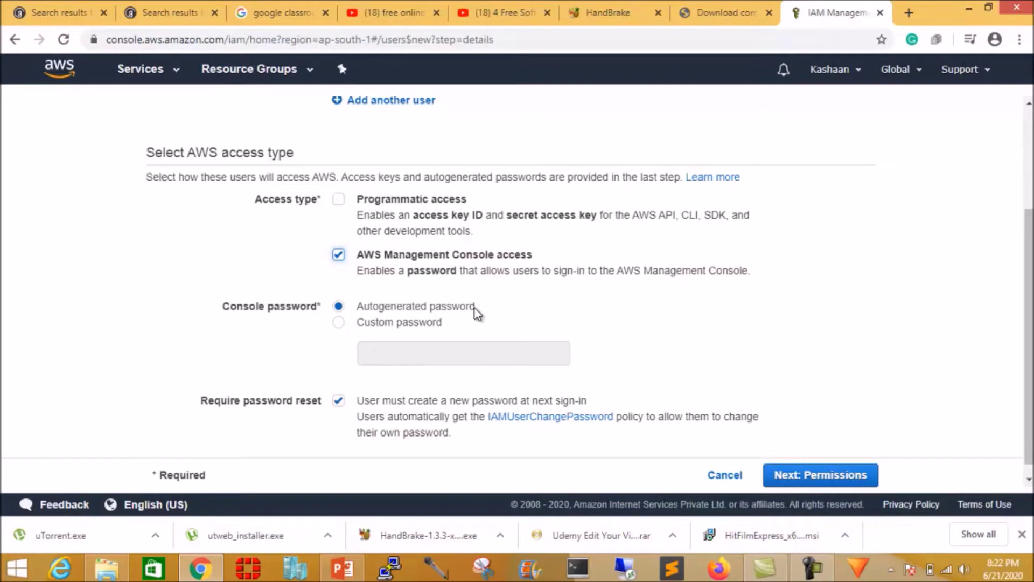
Paste a custom console password for superadmin and untick Require password reset.
left_click(339, 323)
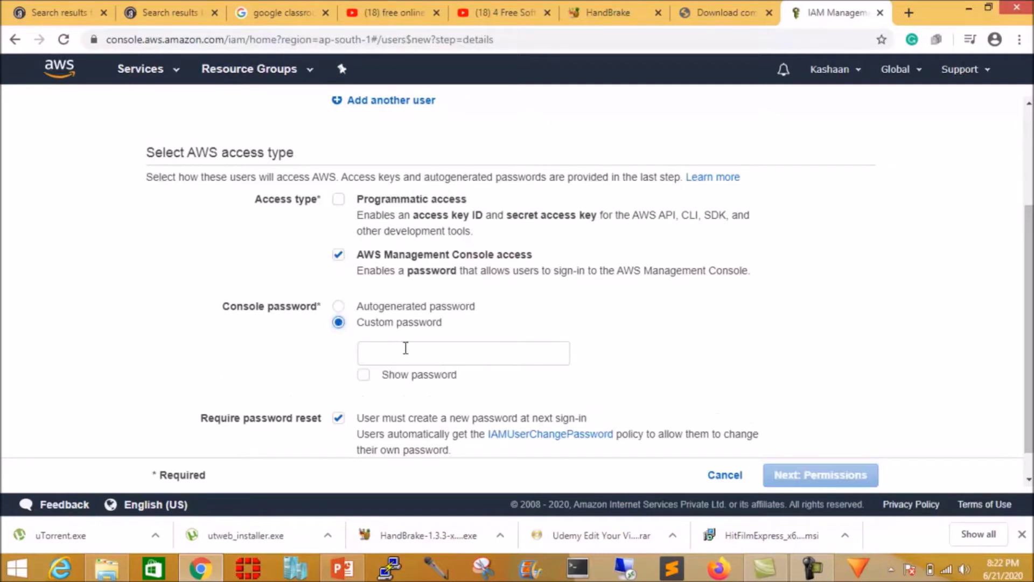
left_click(340, 308)
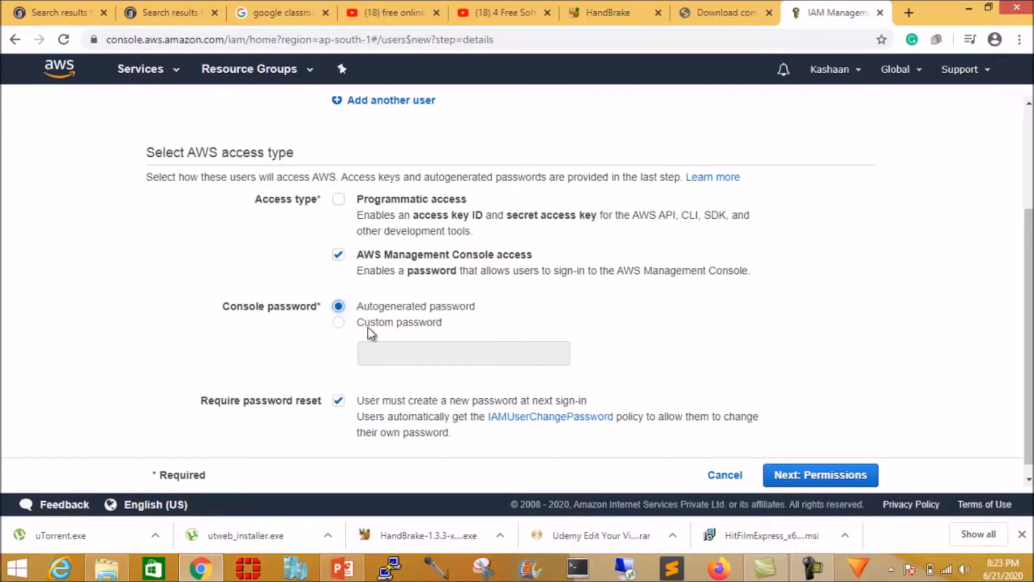
left_click(338, 323)
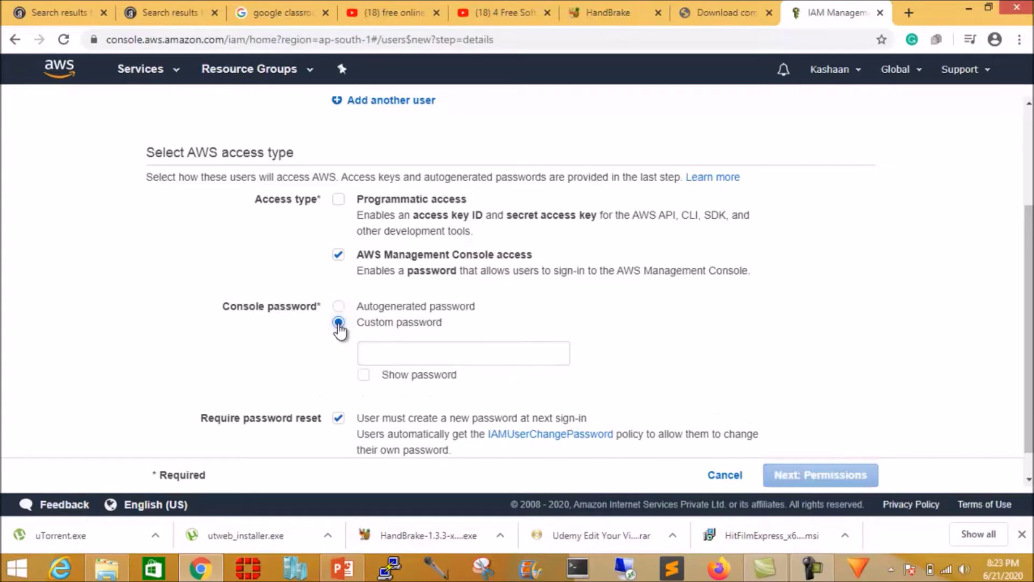
left_click(409, 358)
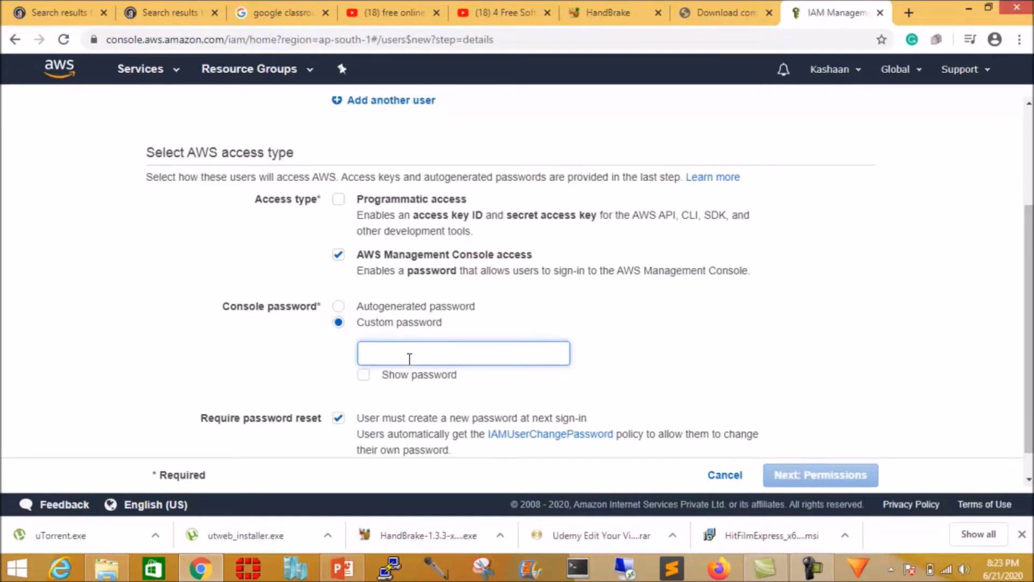
key("ctrl+v")
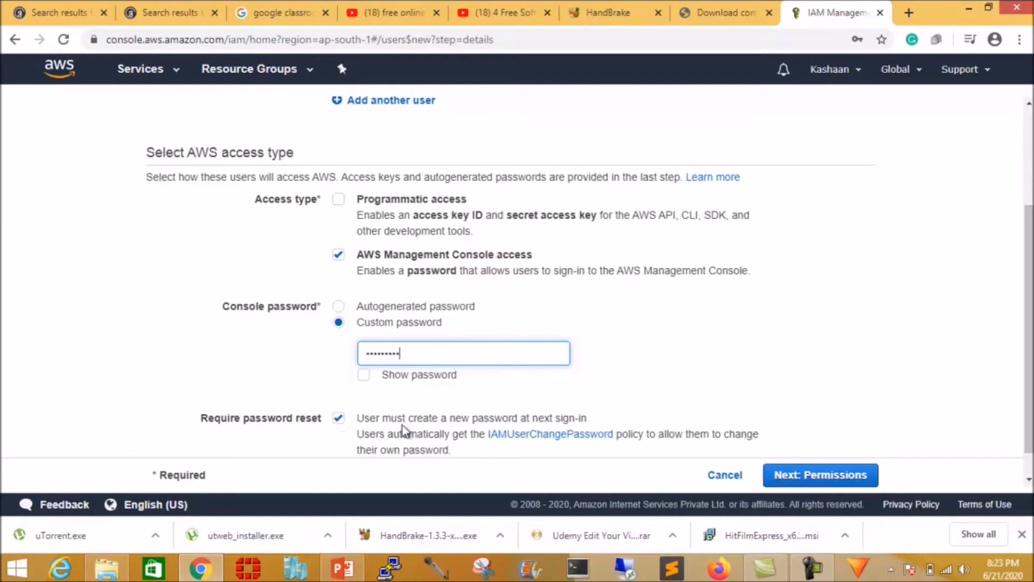
left_click(338, 419)
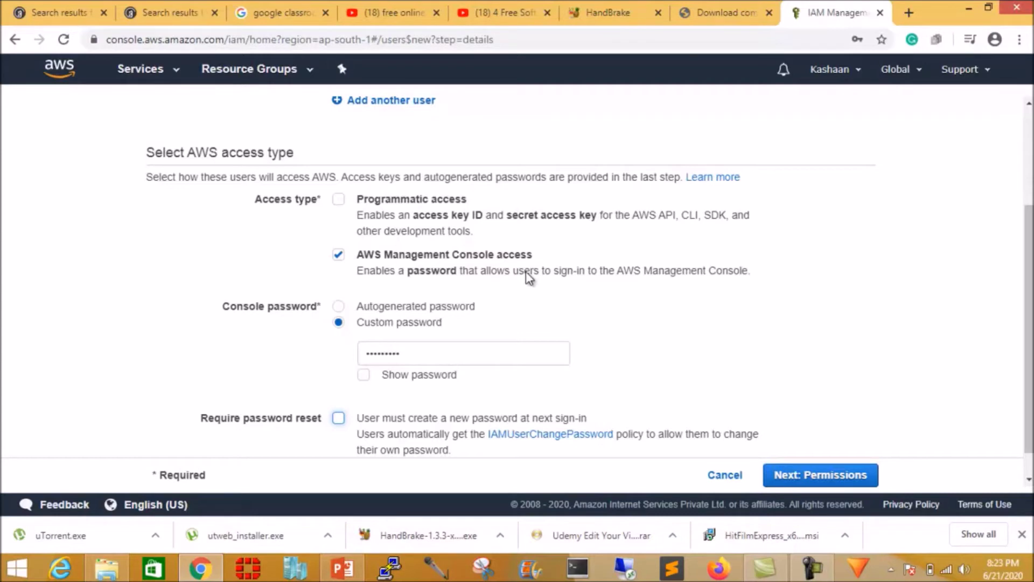
Toggle Require password reset and leave it unticked.
left_click(338, 419)
left_click(340, 420)
left_click(339, 419)
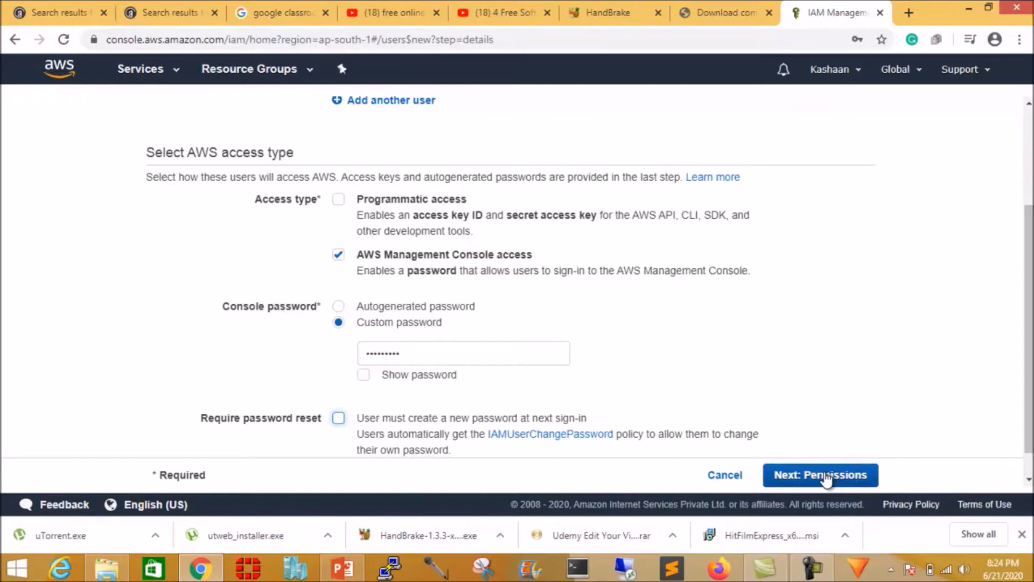
Review the user details form and continue to Next: Permissions.
scroll(721, 409, "up", 3)
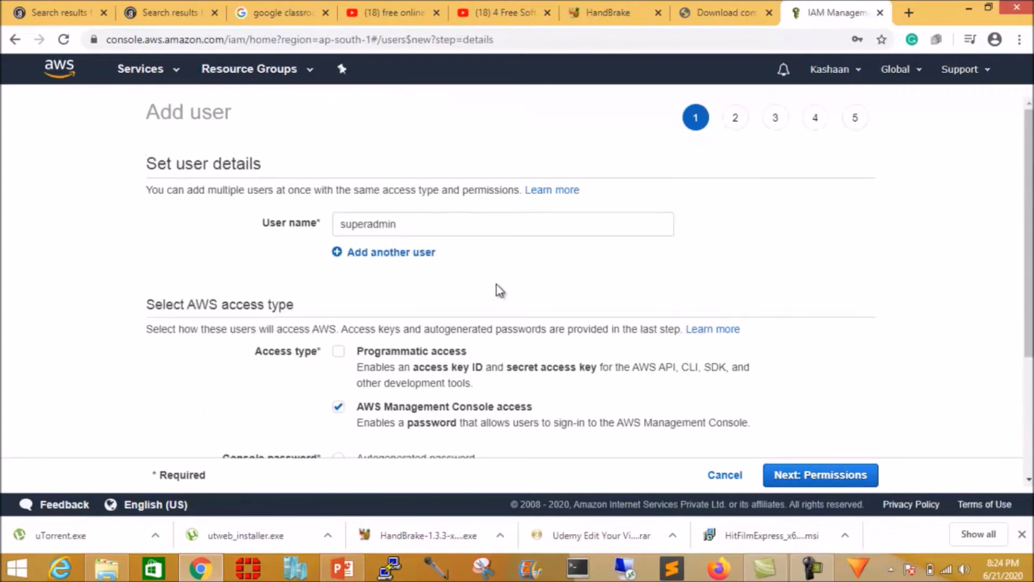
scroll(517, 314, "down", 1)
scroll(516, 314, "down", 2)
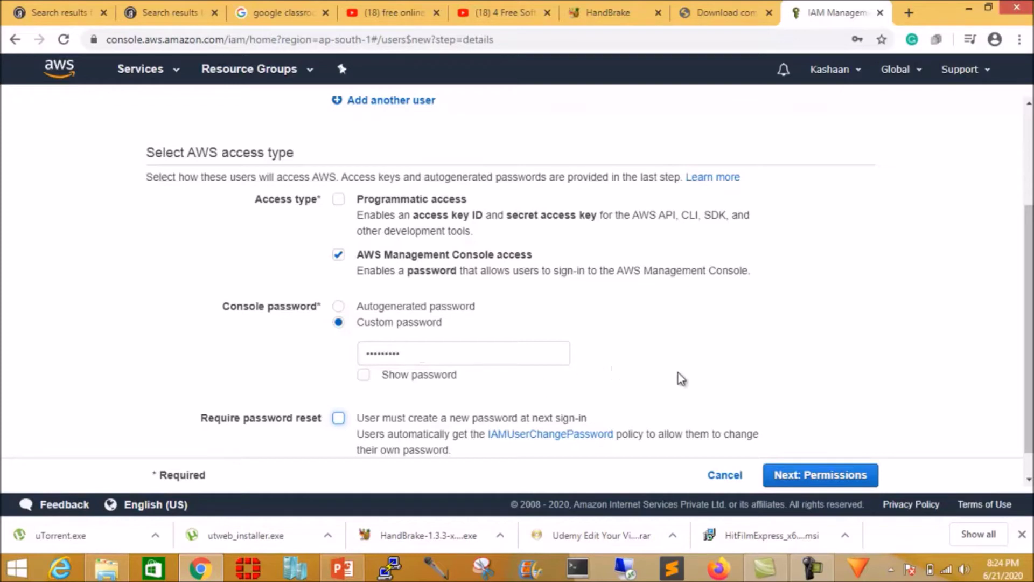
scroll(779, 378, "down", 1)
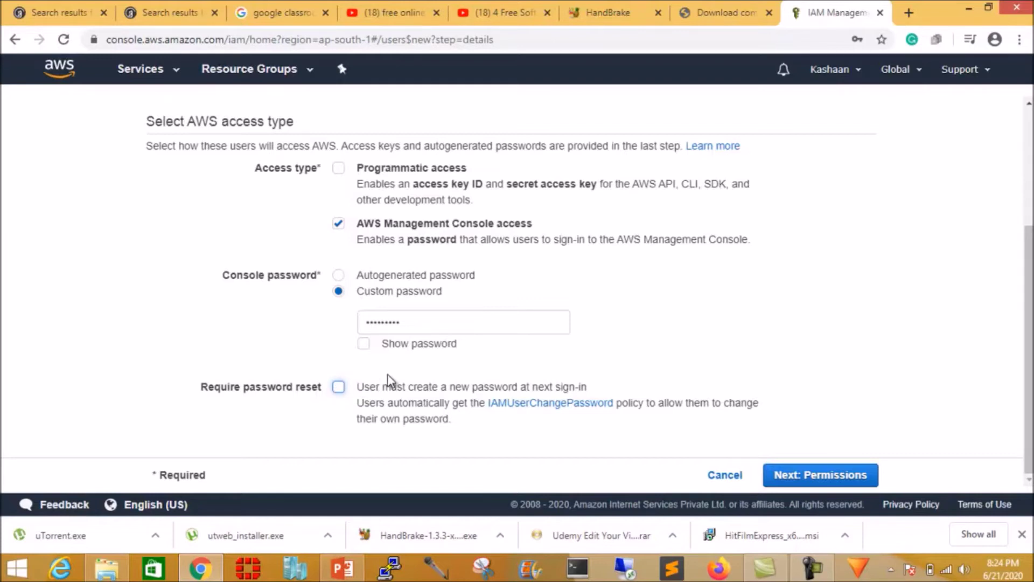
left_click(828, 475)
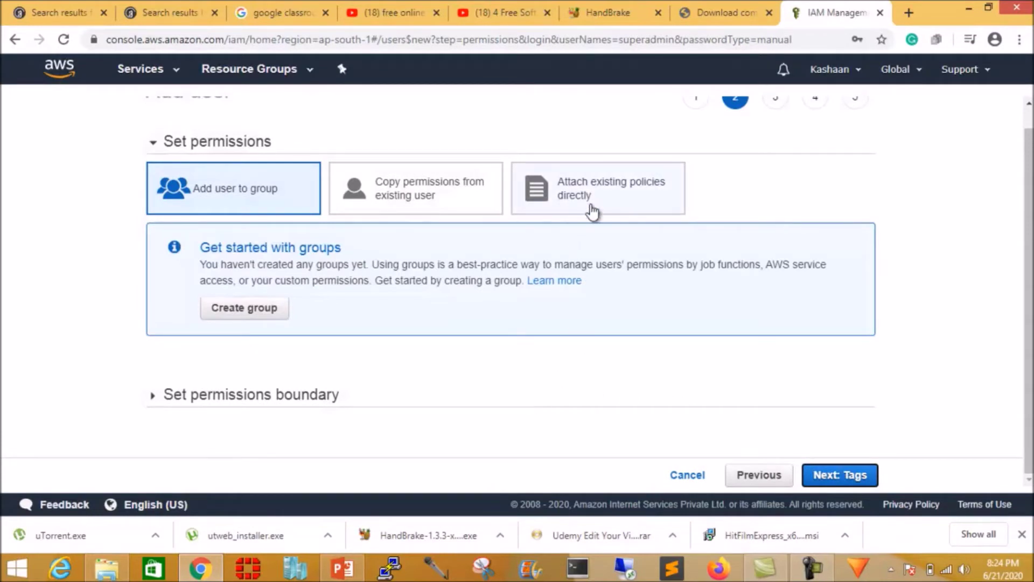
Attach the existing AdministratorAccess policy directly and expand its details.
left_click(576, 198)
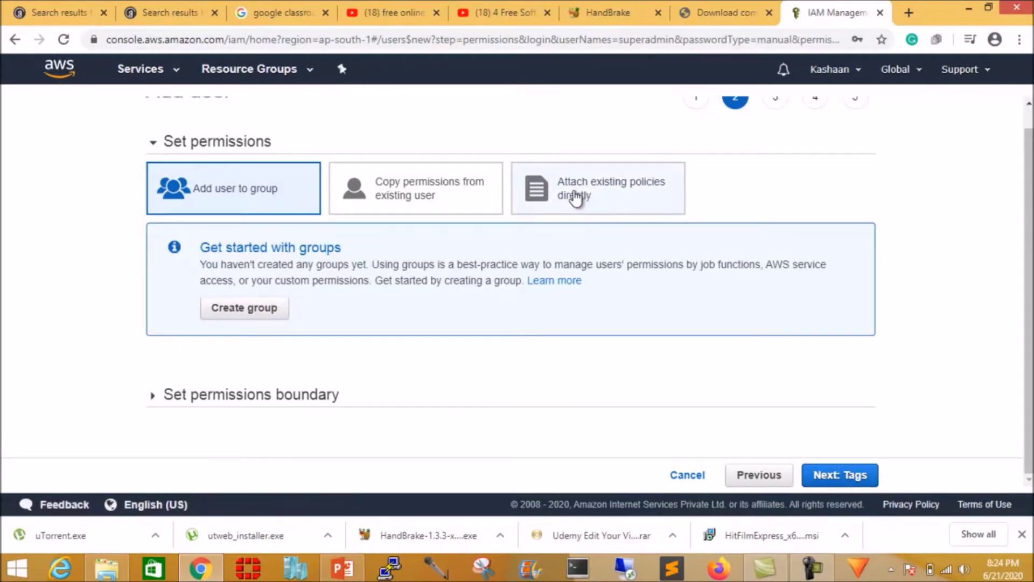
left_click(576, 197)
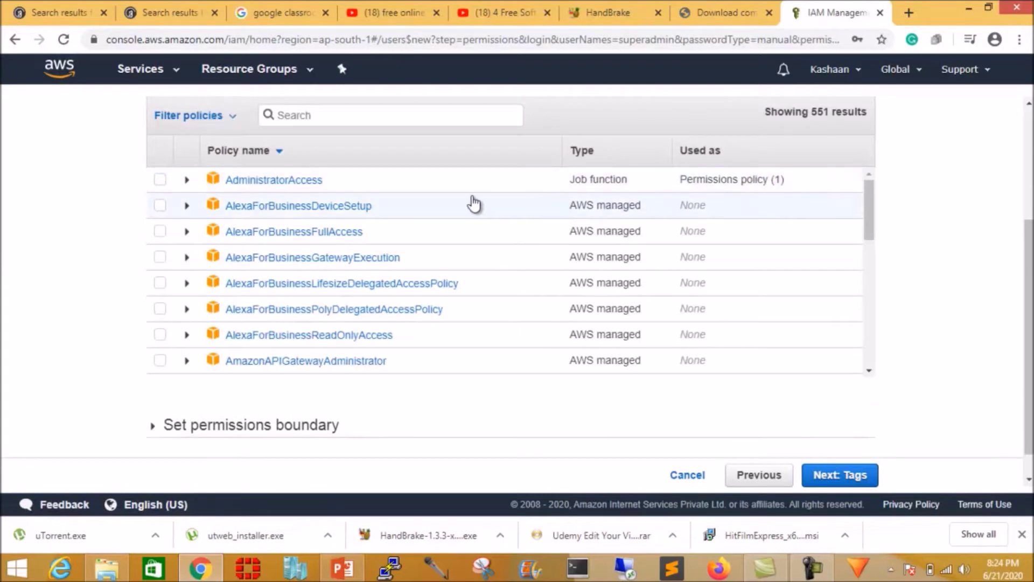
left_click(160, 180)
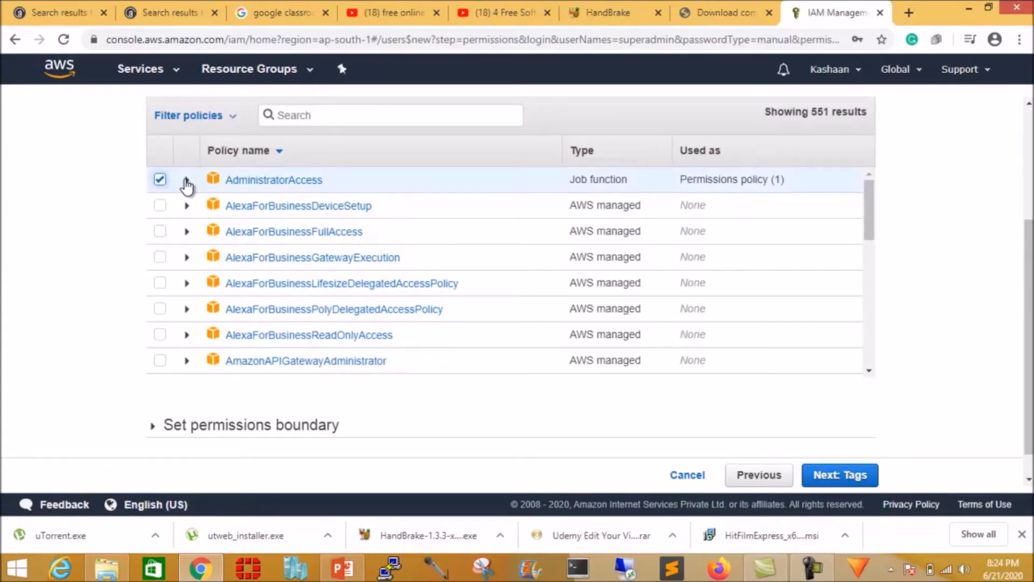
left_click(186, 180)
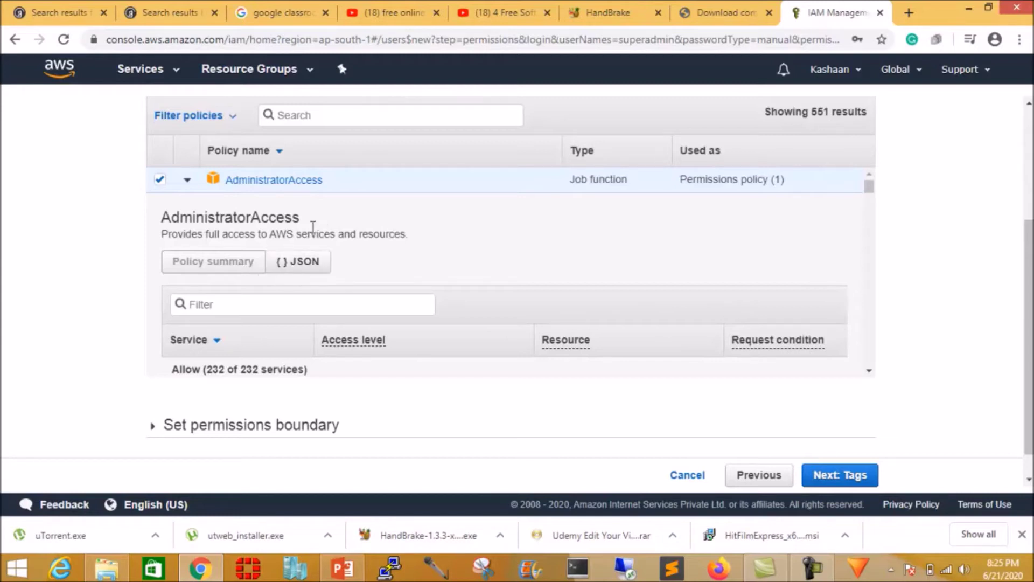
Review AdministratorAccess's JSON and policy summary, then advance to Next: Tags.
left_click(297, 266)
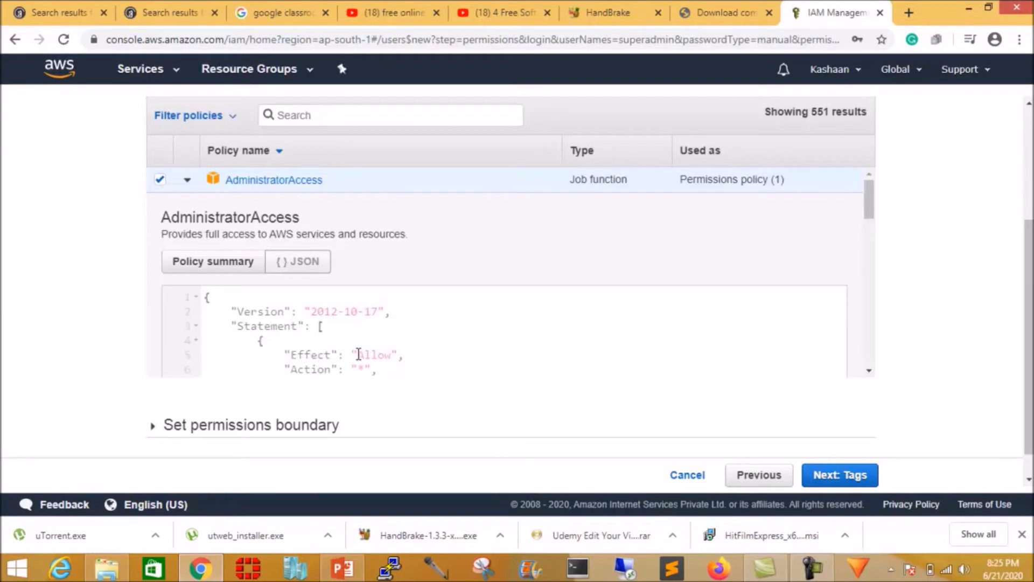
scroll(405, 370, "down", 1)
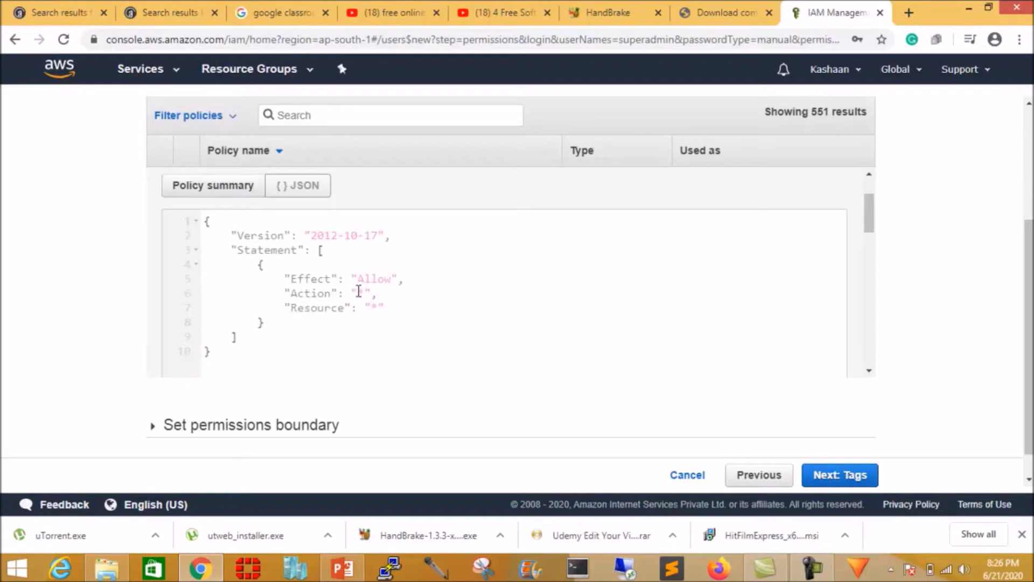
left_click(203, 190)
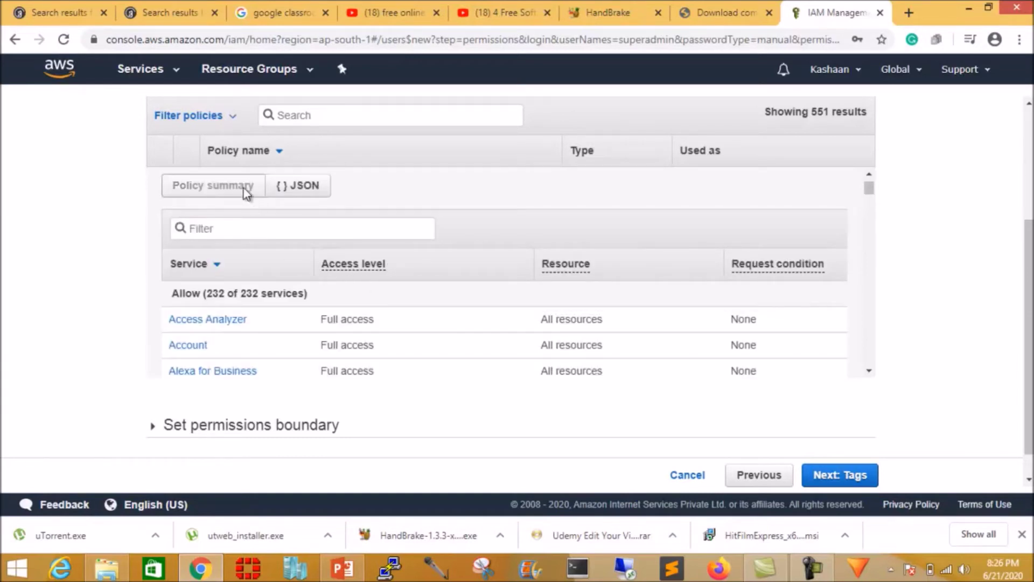
scroll(374, 212, "up", 2)
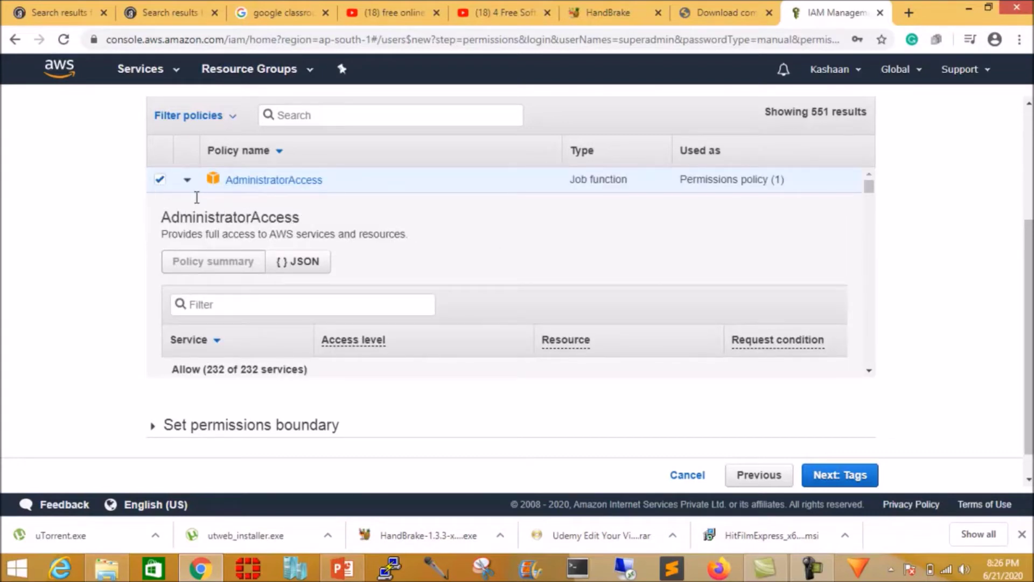
left_click(819, 477)
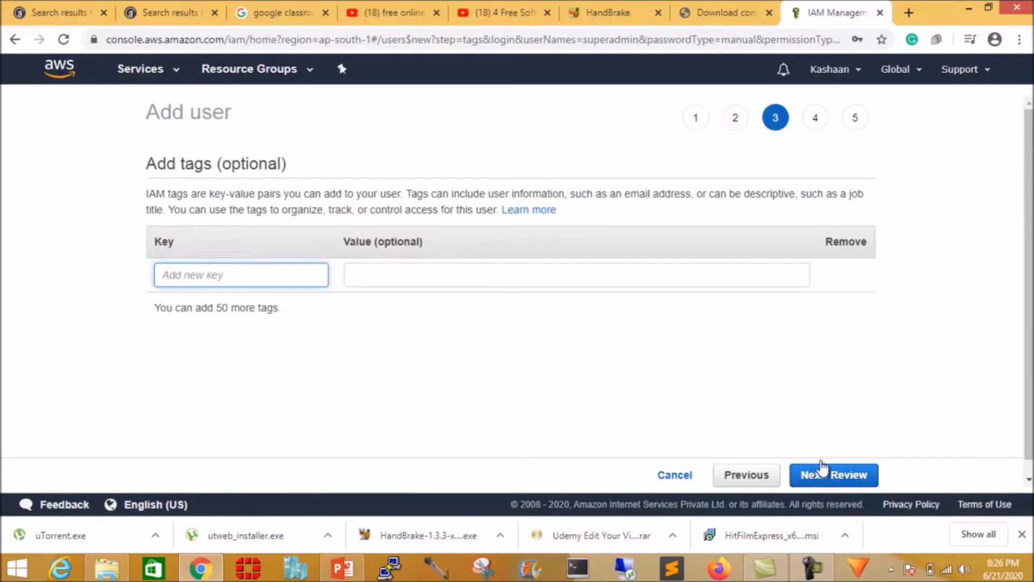
Skip tags, check the review page and create the superadmin user.
left_click(822, 477)
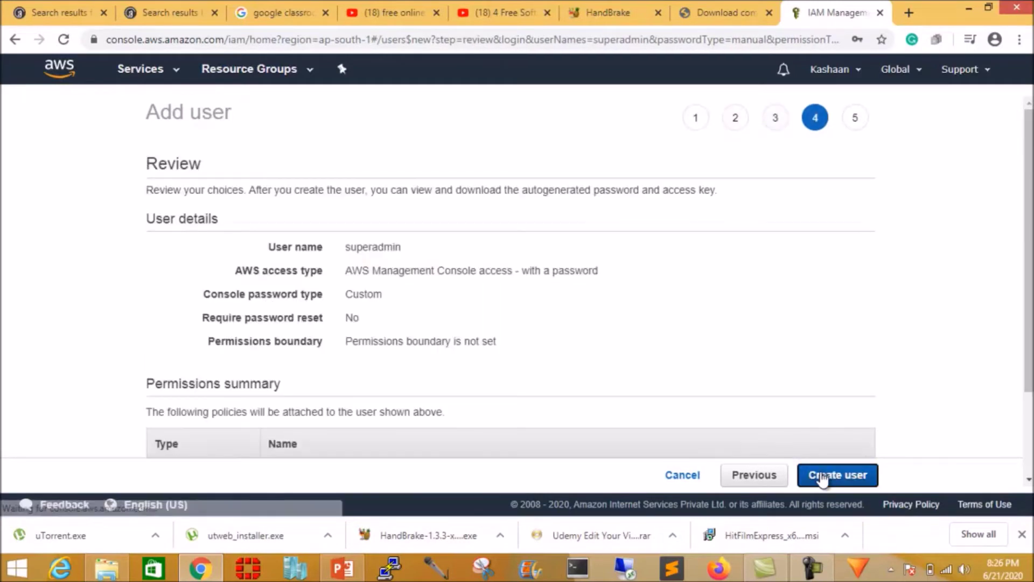
scroll(732, 305, "down", 3)
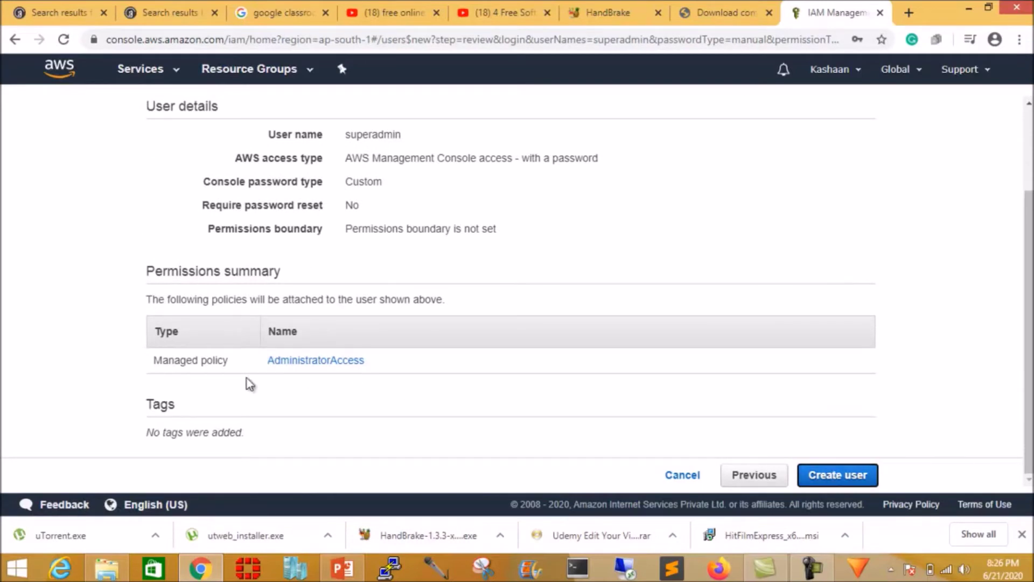
left_click(833, 475)
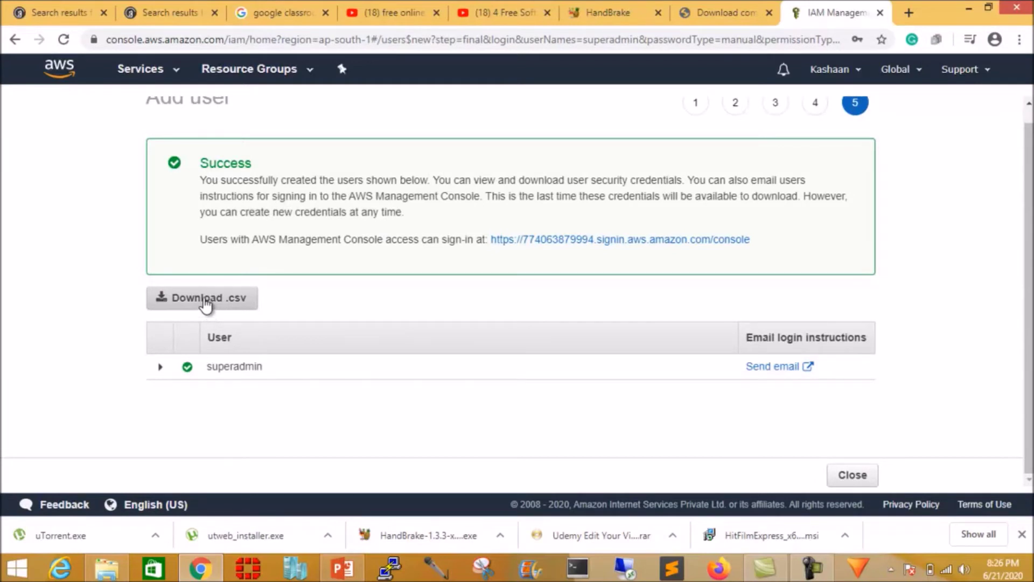
Download superadmin's credentials as a .csv file and bring up the Services list.
left_click(205, 303)
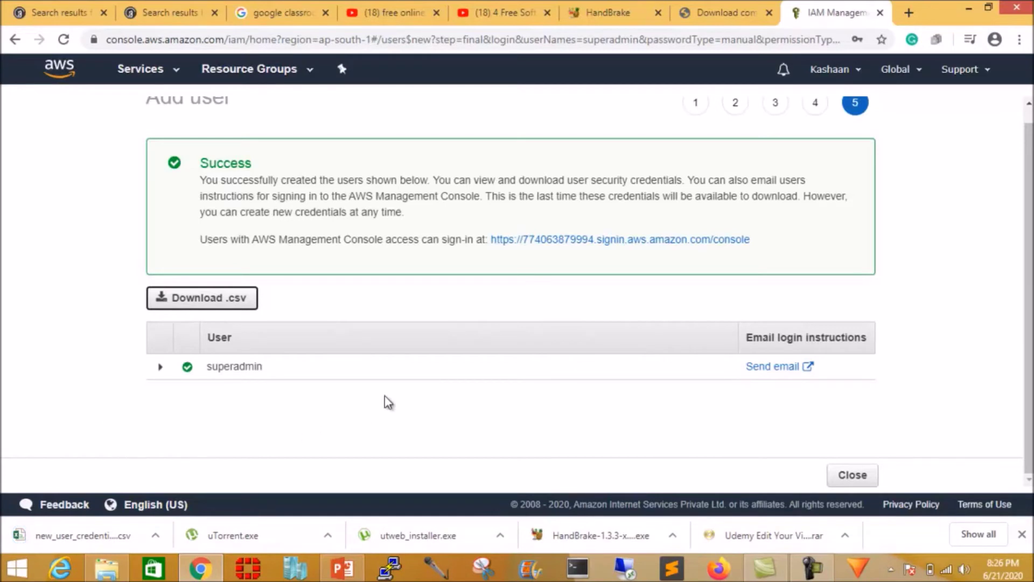
scroll(431, 390, "up", 1)
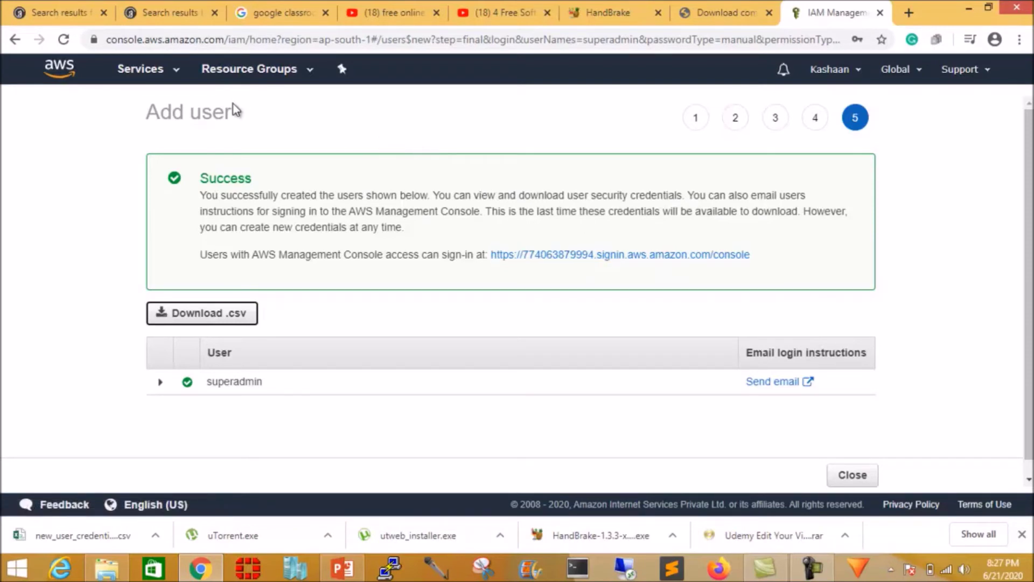
left_click(141, 70)
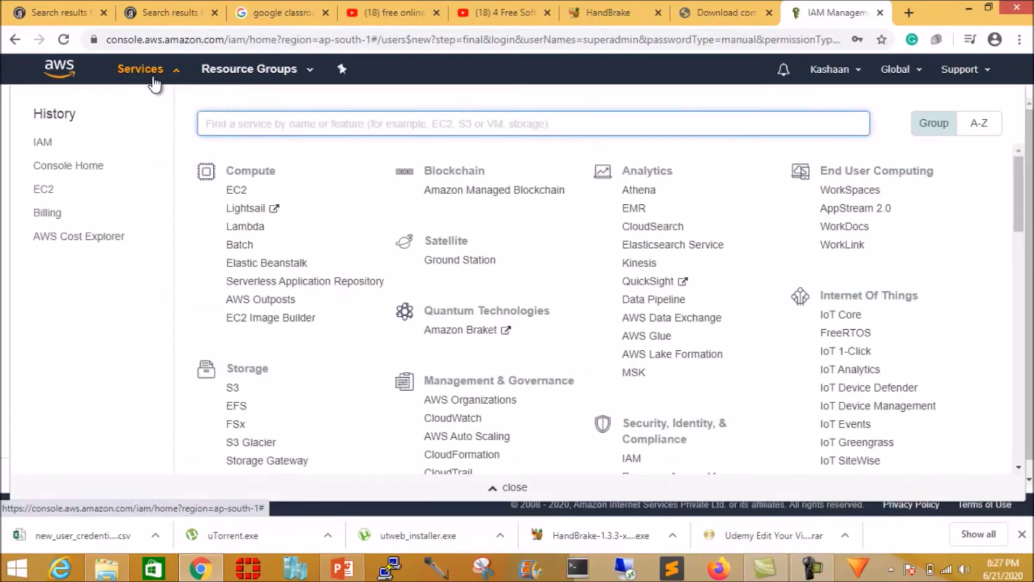
In IAM Users, confirm superadmin has AdministratorAccess, then return to the Dashboard.
left_click(629, 459)
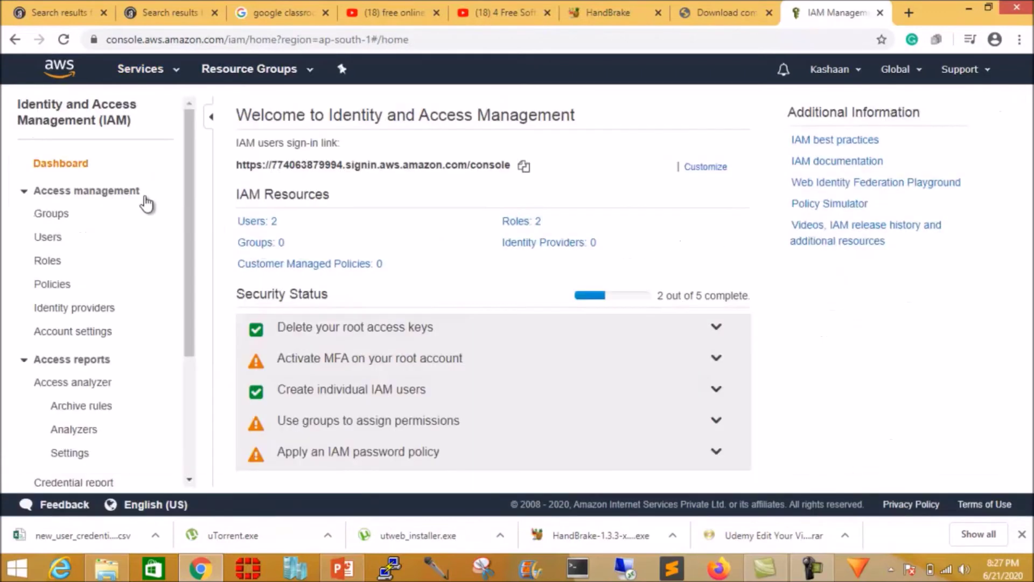
left_click(51, 238)
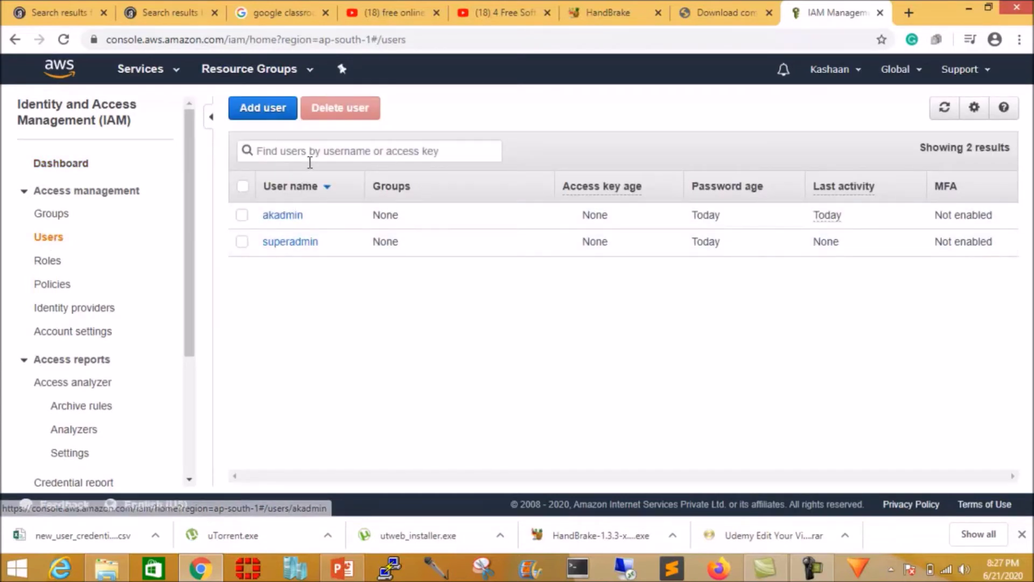
left_click(294, 244)
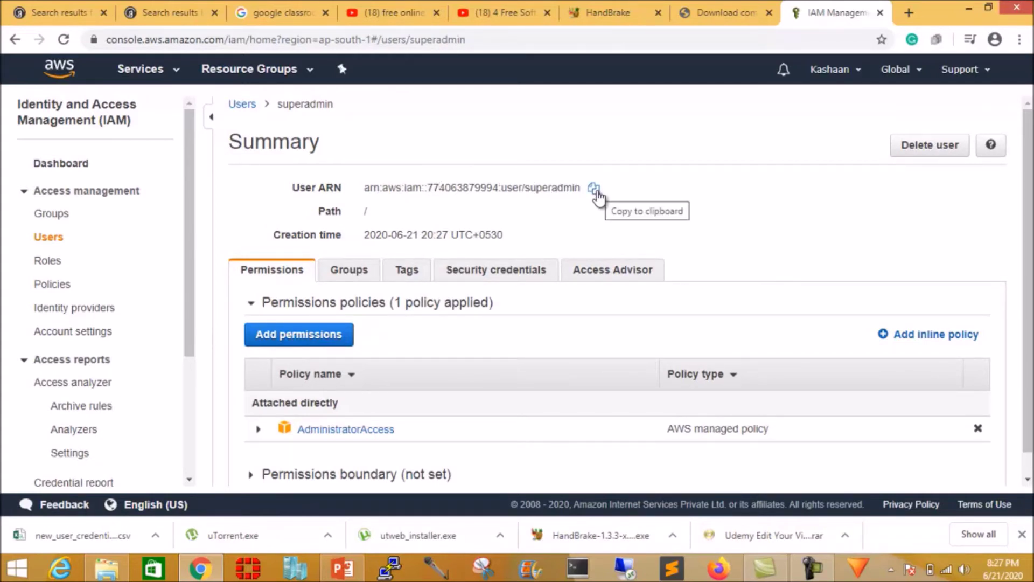
left_click(71, 166)
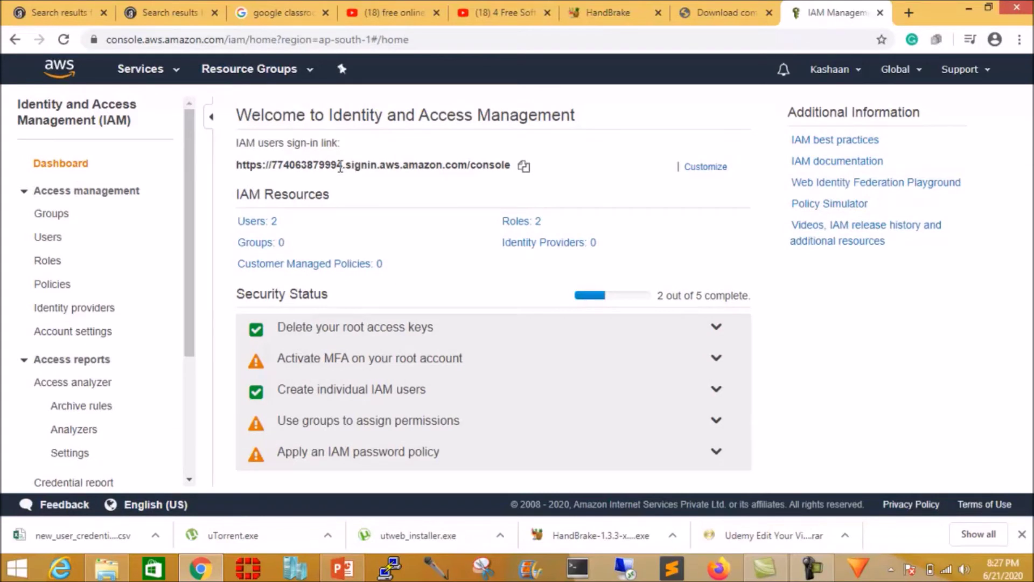
Create the account alias abc2020 after the shorter alias 'abc' is rejected.
left_click(706, 167)
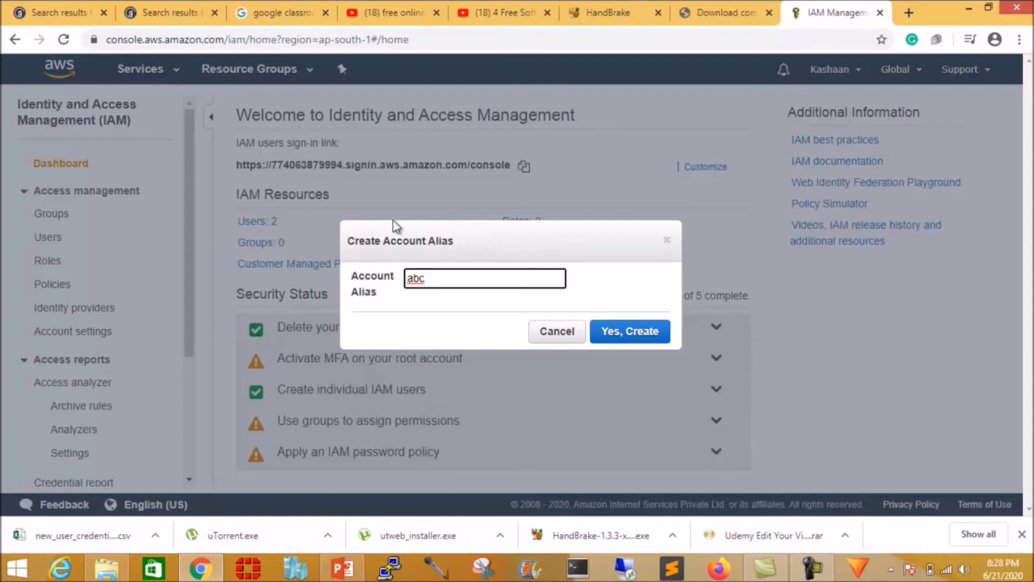
left_click(635, 337)
left_click(448, 278)
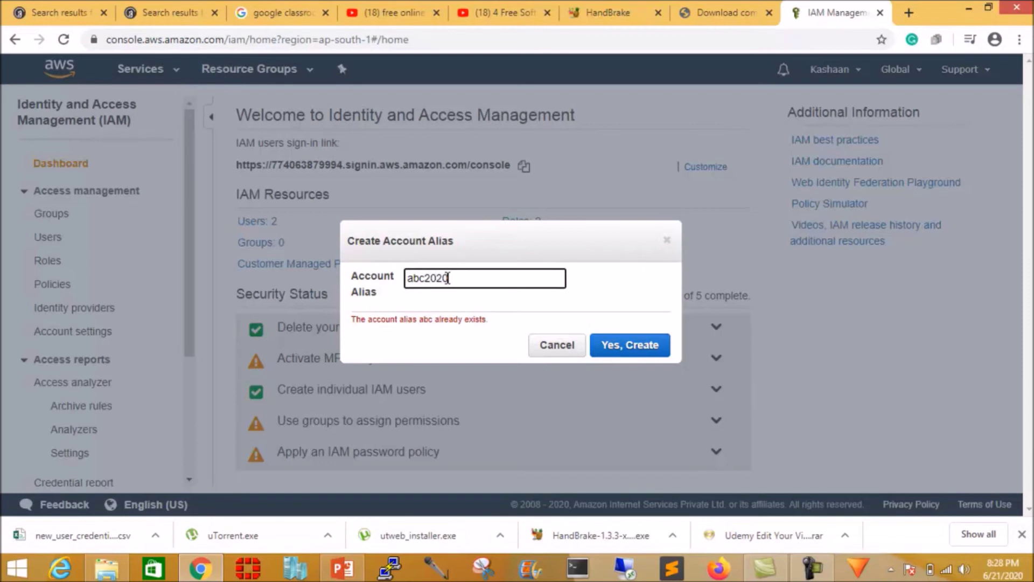
left_click(632, 349)
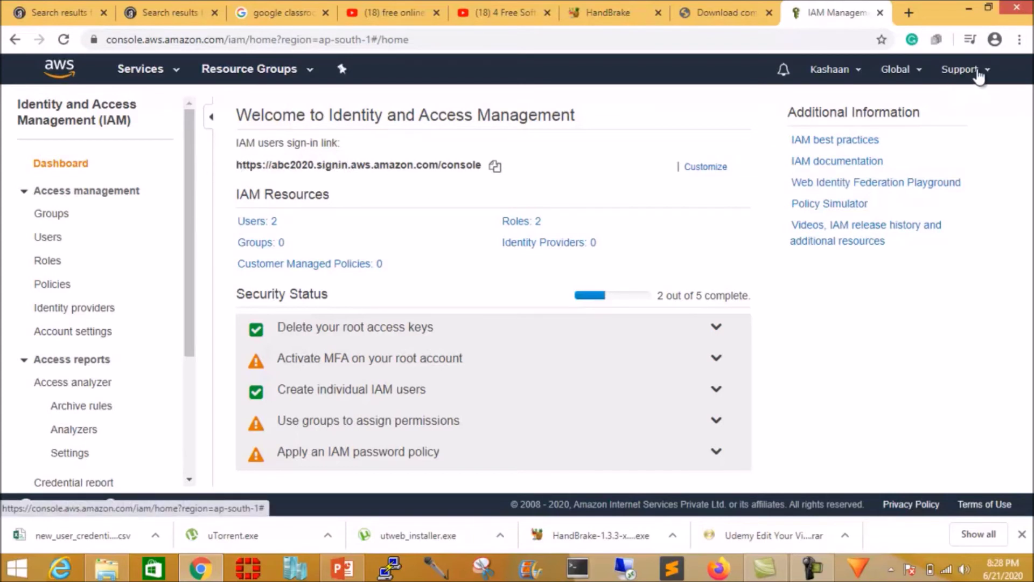
Paste the abc2020 sign-in link into a new Notepad note, then minimize Notepad.
triple_click(237, 164)
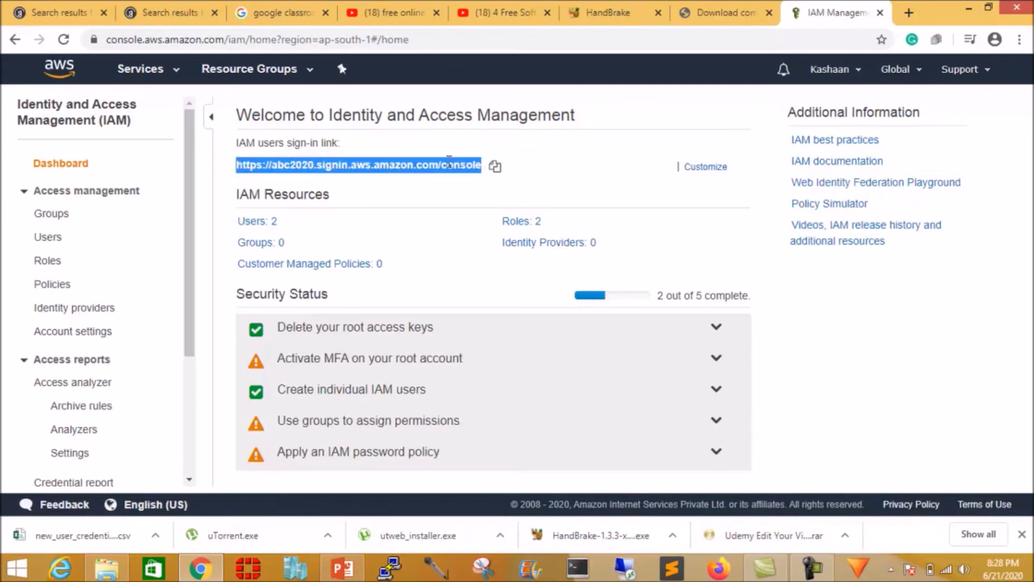
left_click(495, 167)
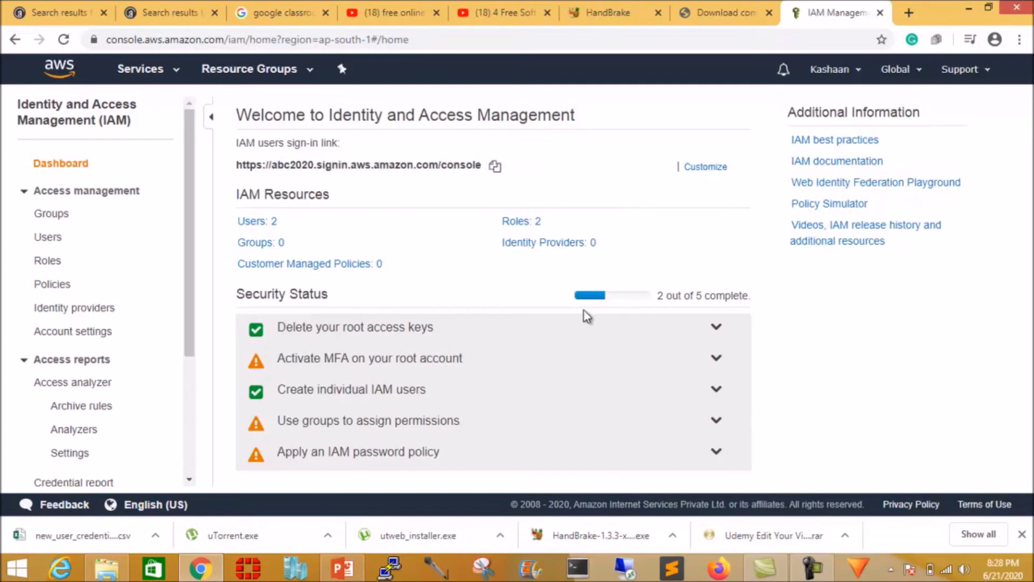
key("super+r")
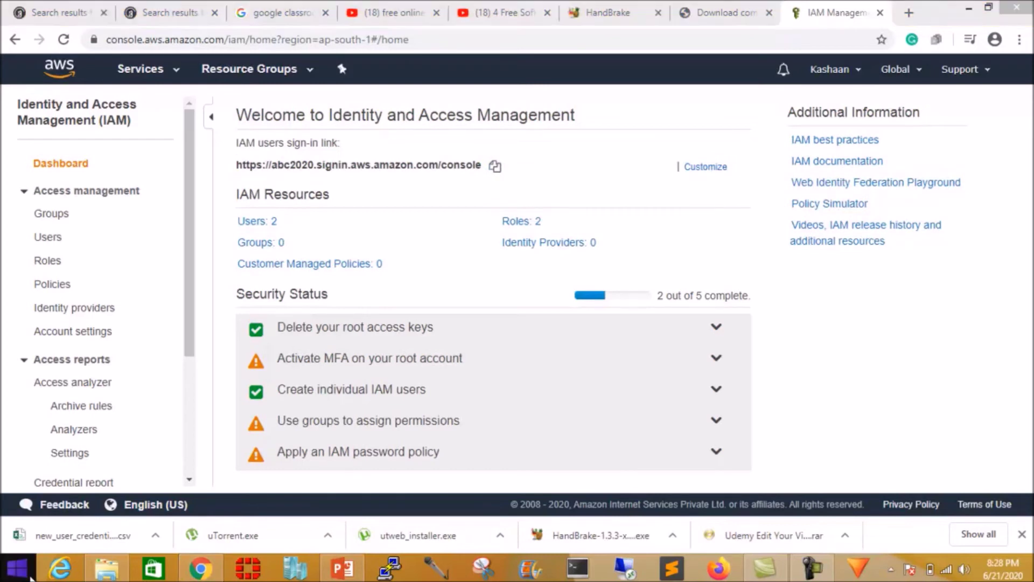
type("note")
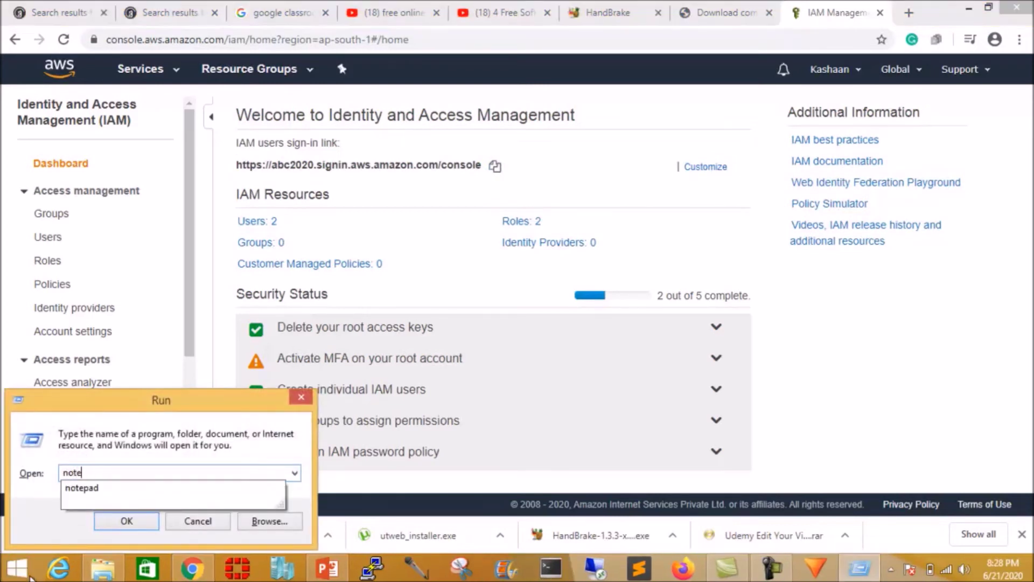
type("pad")
key("Return")
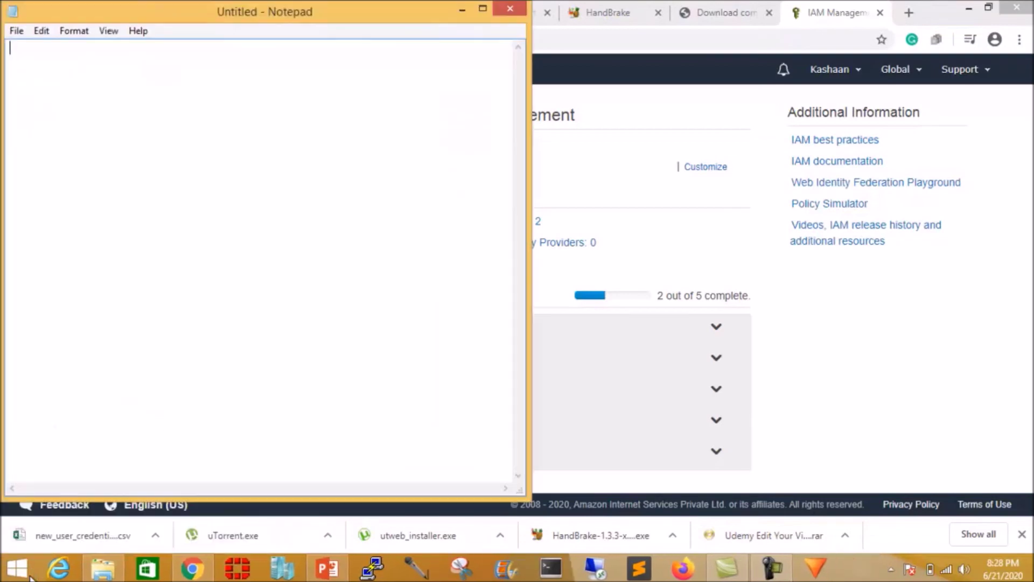
right_click(145, 203)
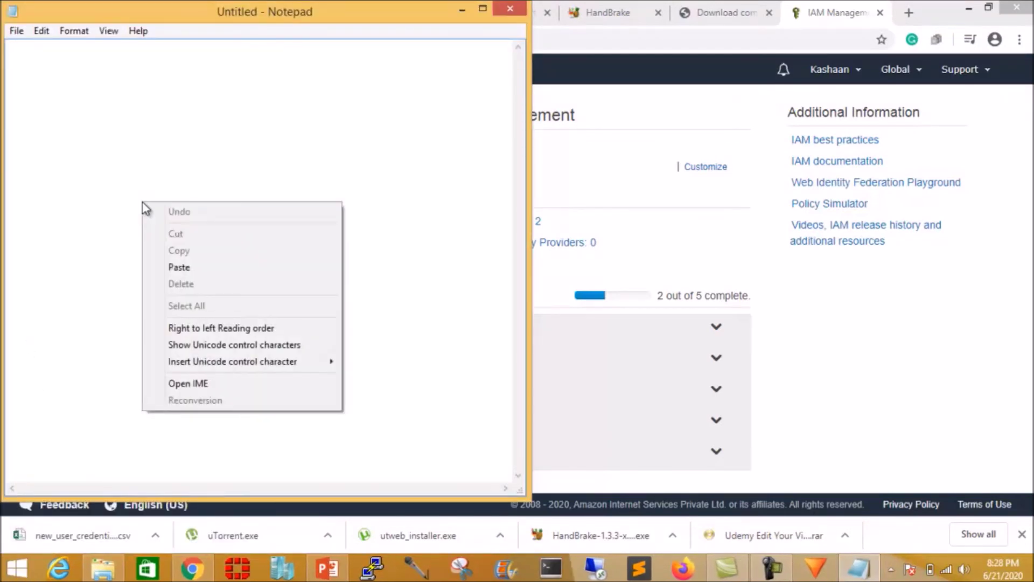
left_click(172, 267)
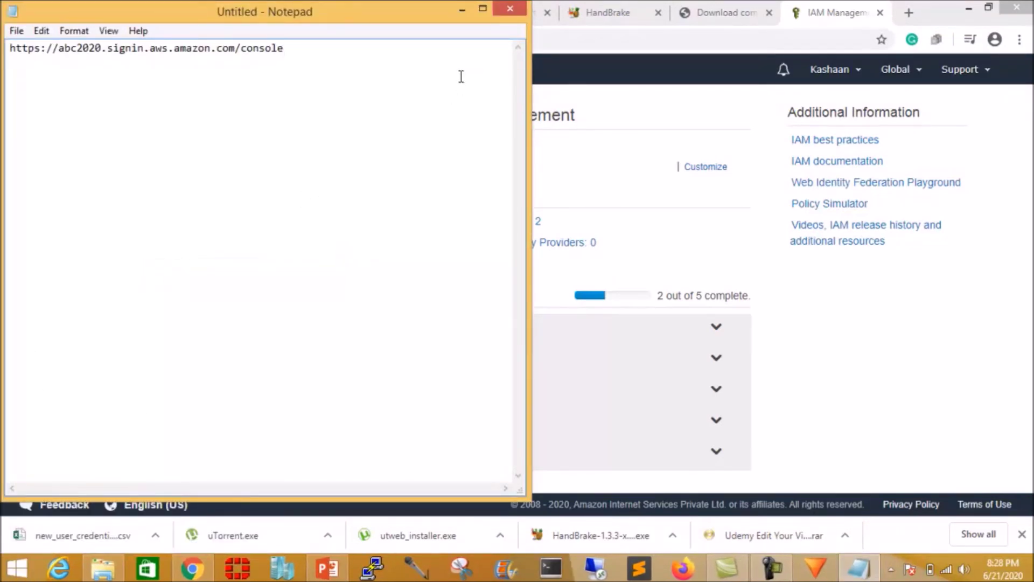
left_click(462, 10)
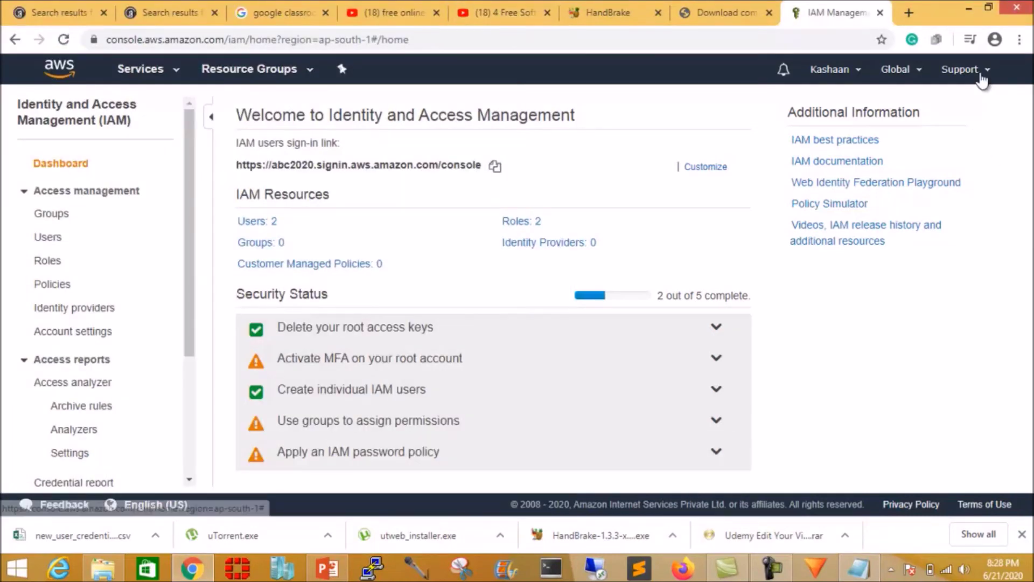
Review the superadmin user's summary in the IAM Users list, then sign out of the console.
left_click(861, 73)
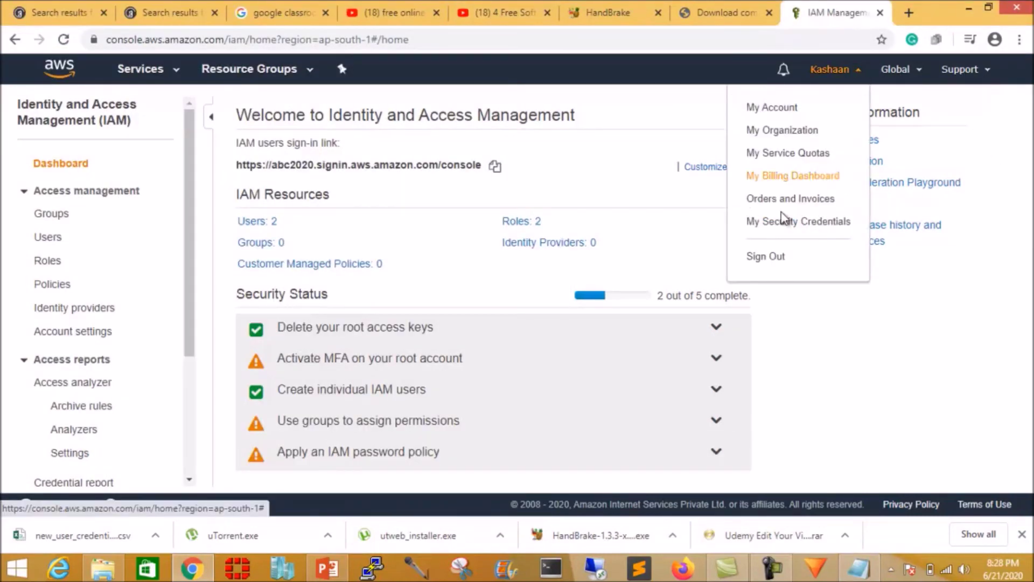
left_click(841, 334)
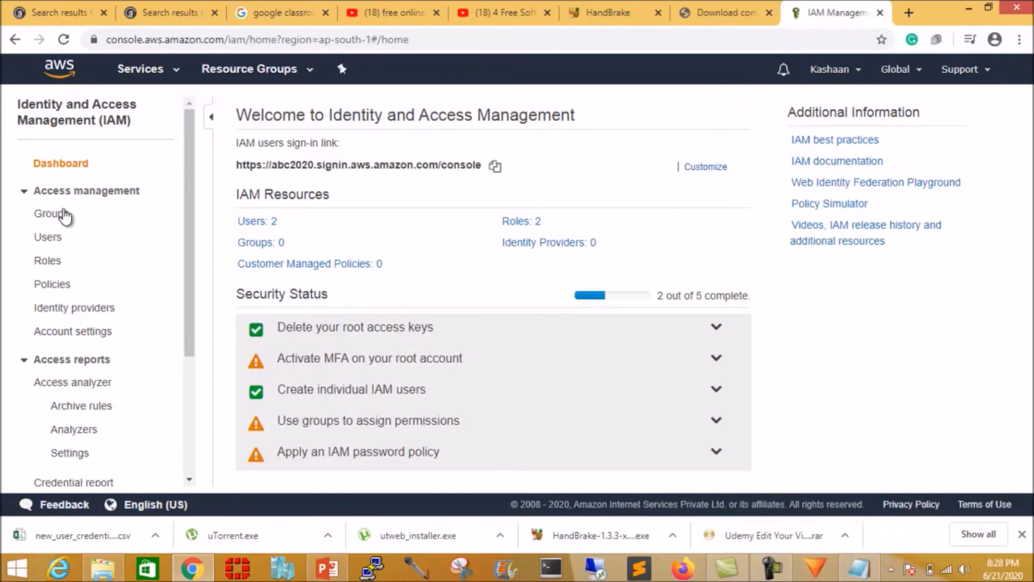
left_click(54, 242)
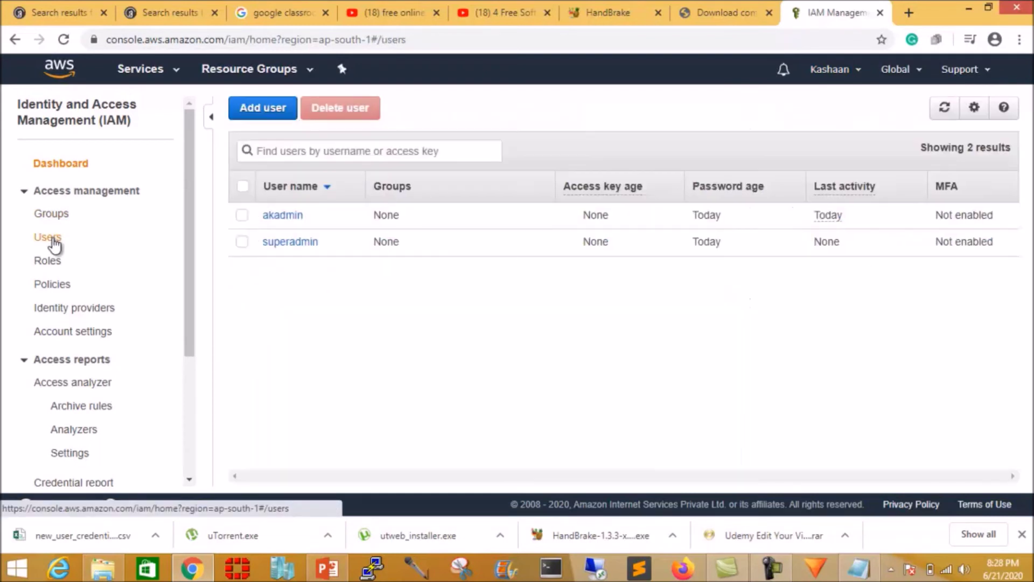
left_click(298, 240)
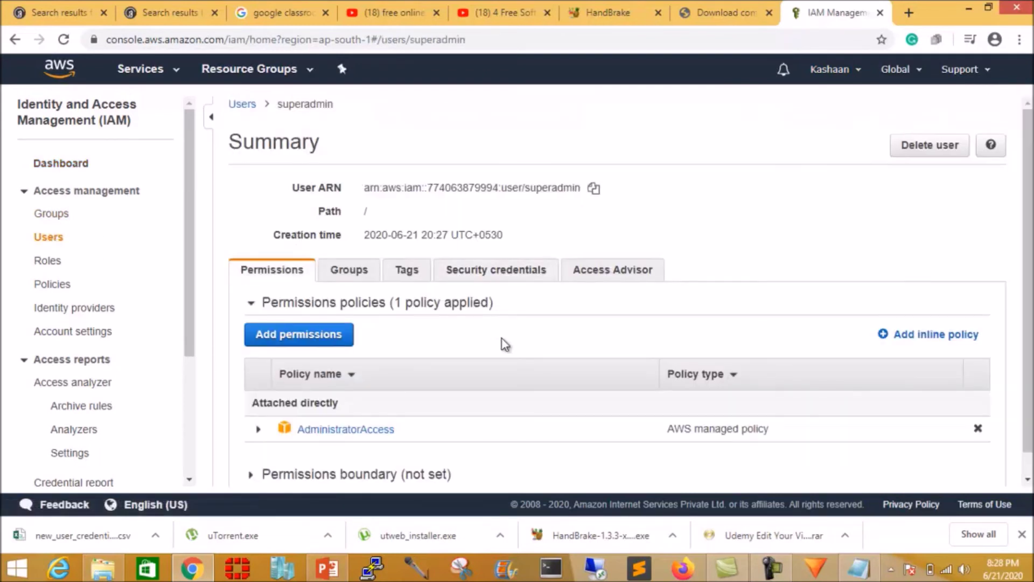
scroll(506, 345, "down", 1)
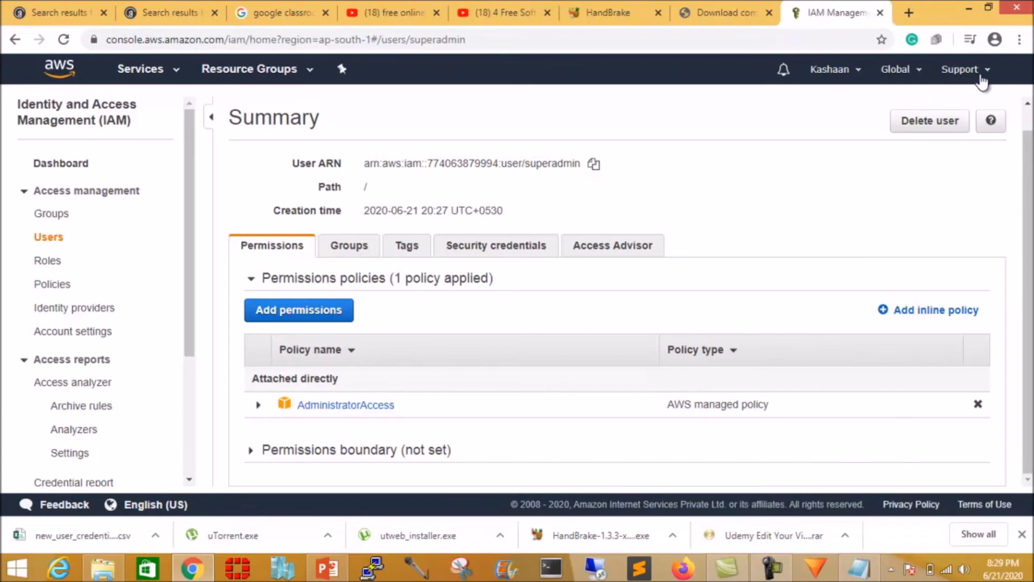
left_click(858, 71)
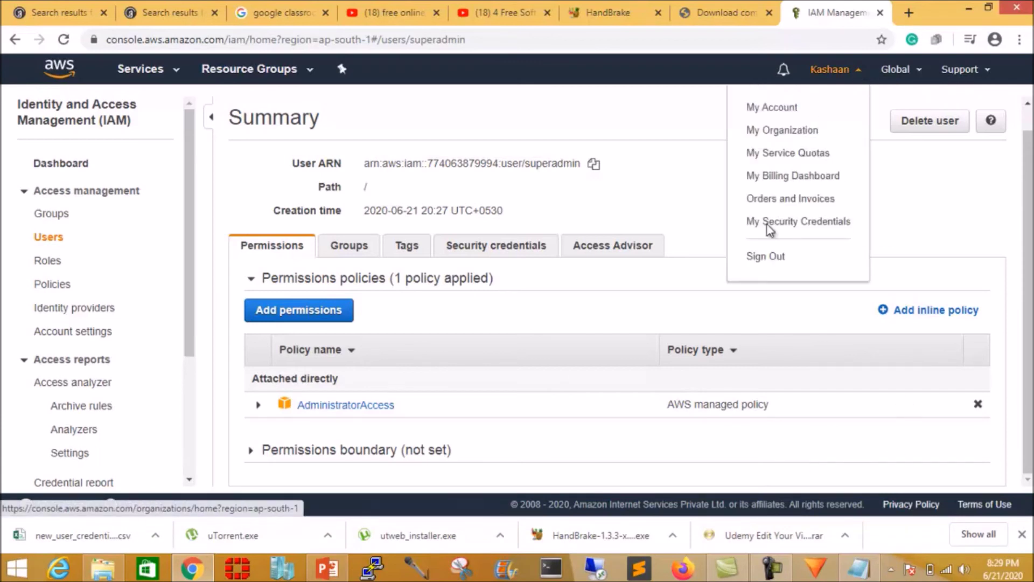
left_click(761, 259)
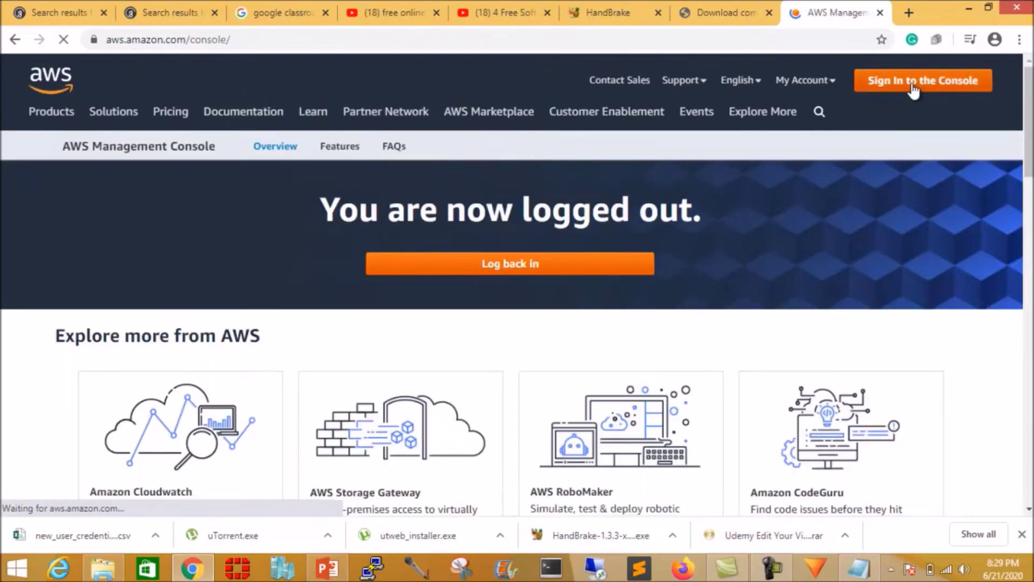
Copy the abc2020 sign-in URL from Notepad and load it in a new Chrome tab.
left_click(858, 569)
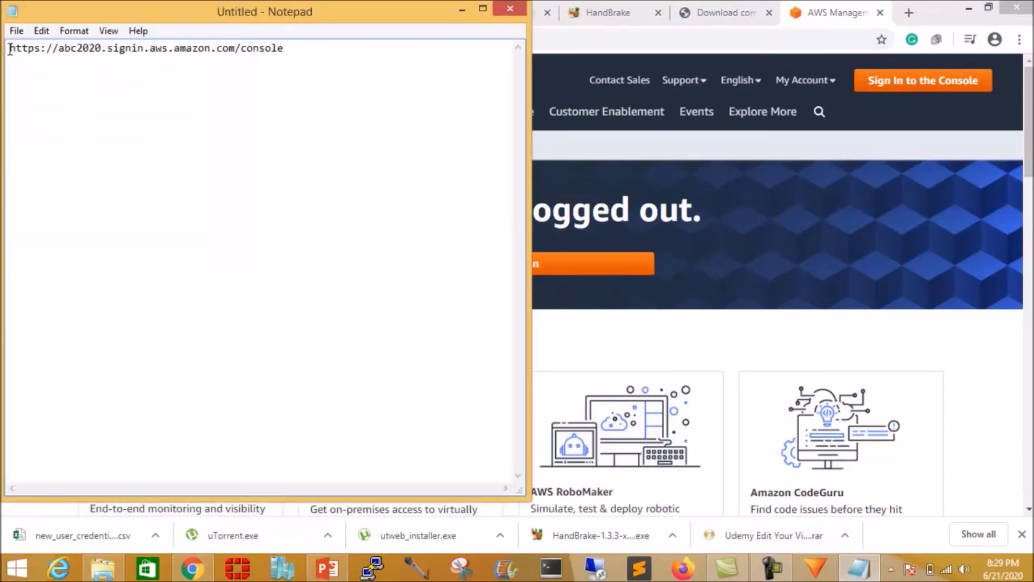
left_click_drag(10, 49, 291, 51)
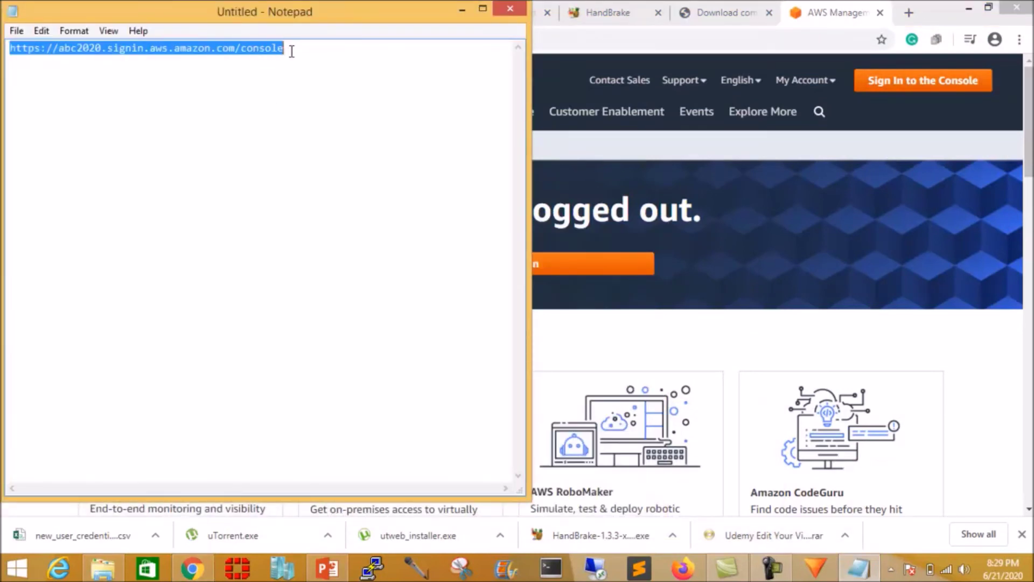
right_click(244, 52)
left_click(287, 102)
left_click(909, 13)
right_click(341, 40)
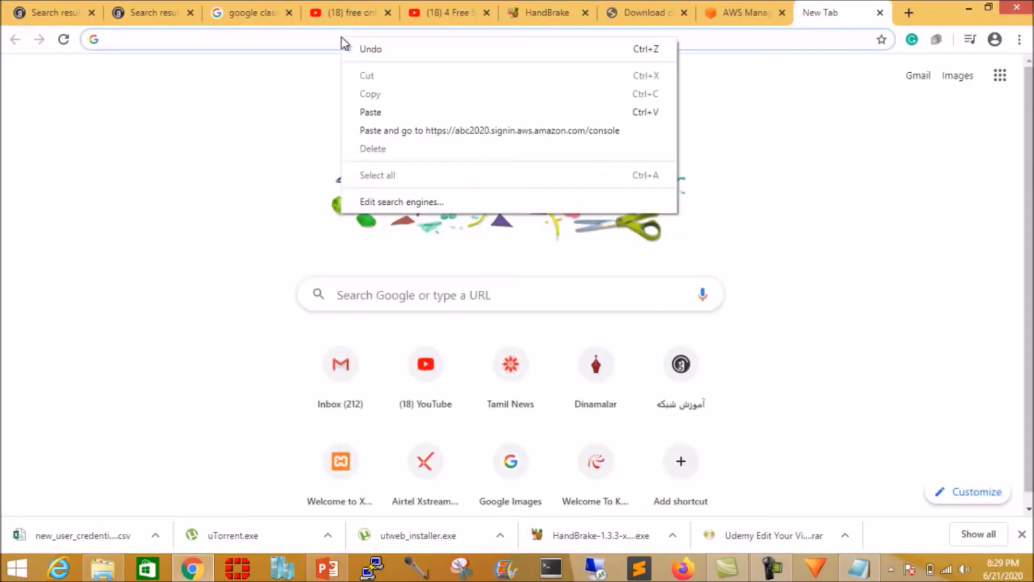
left_click(386, 113)
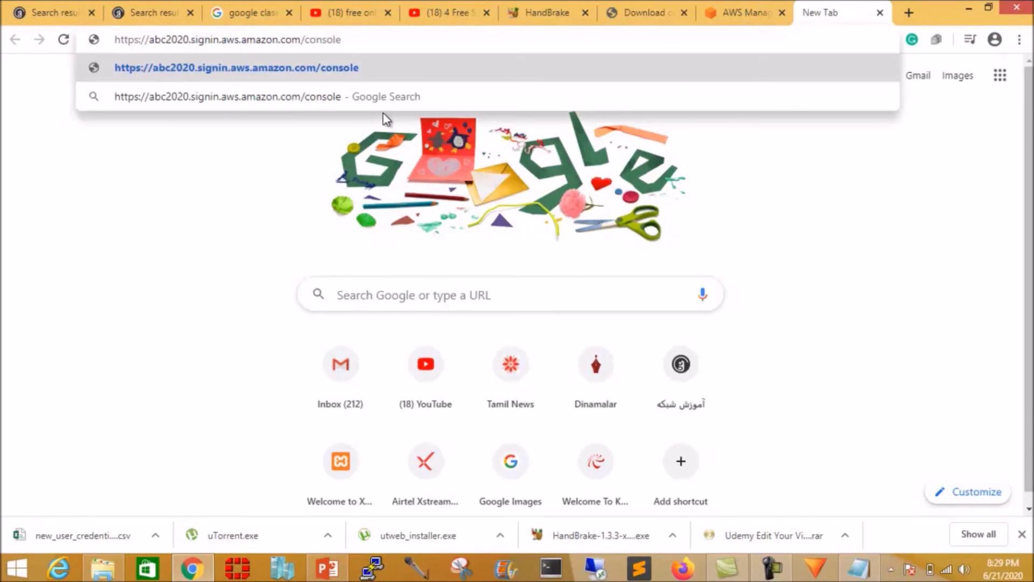
key("Return")
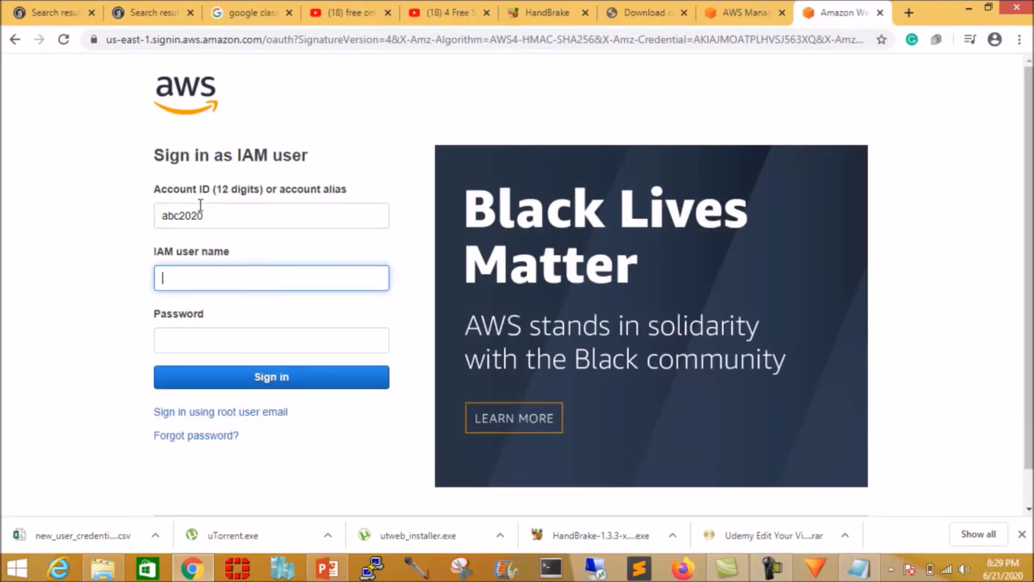
Sign in with IAM user name superadmin and the account password.
type("superadmin")
left_click(250, 344)
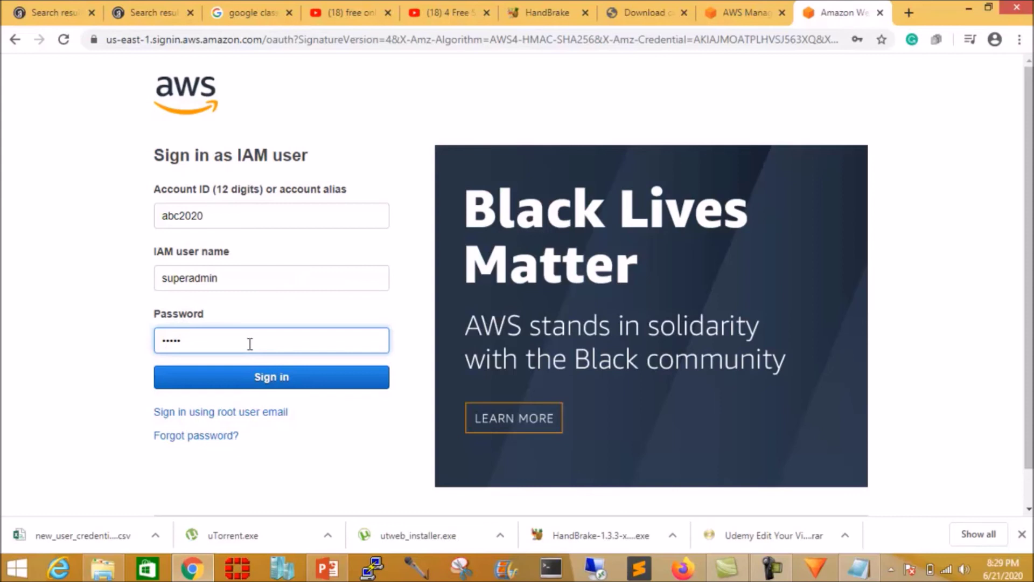
left_click(242, 378)
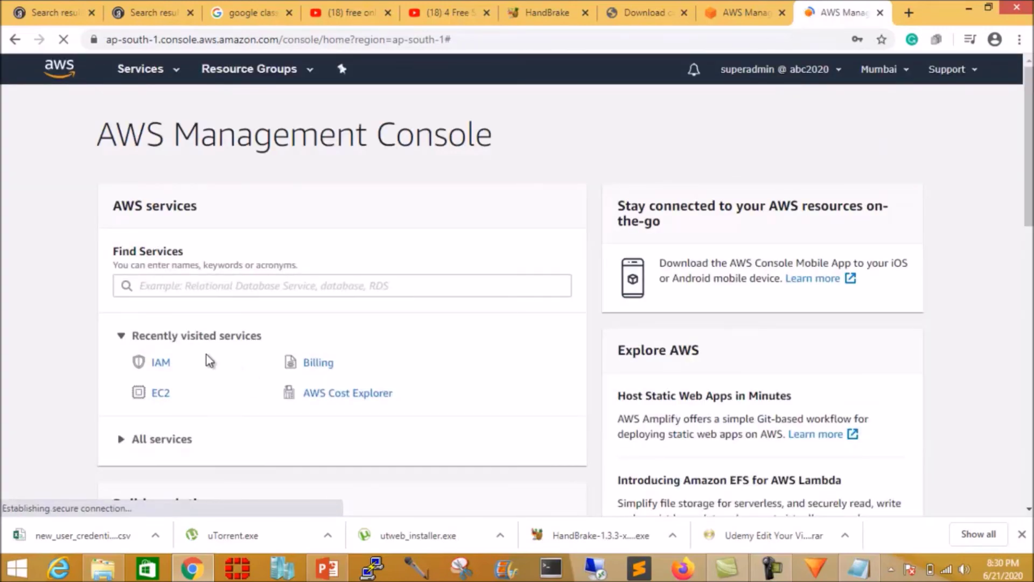
Go to Billing from the Services menu, which shows a 'You Need Permissions' error.
left_click(140, 70)
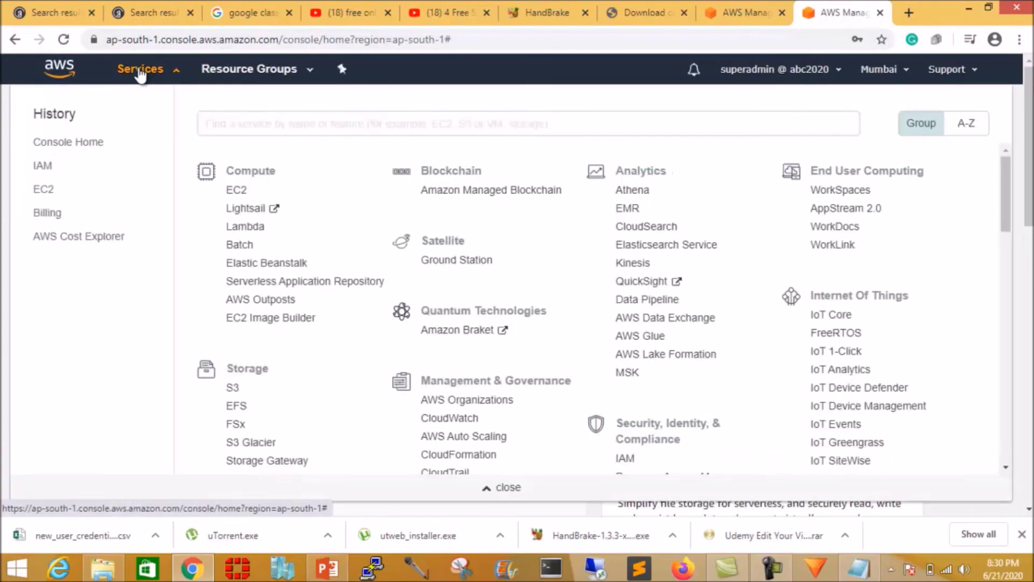
scroll(367, 278, "down", 17)
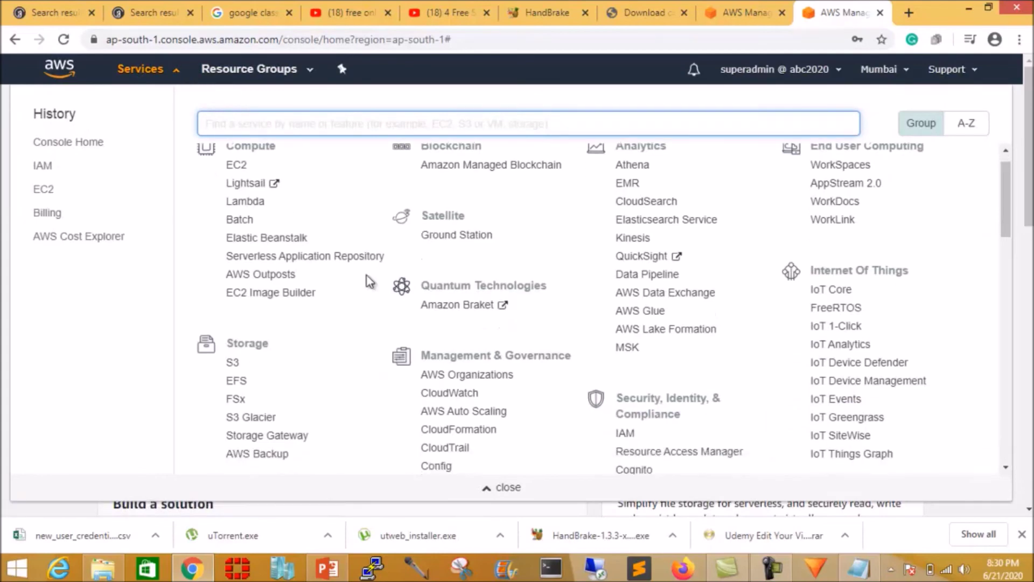
scroll(368, 279, "up", 17)
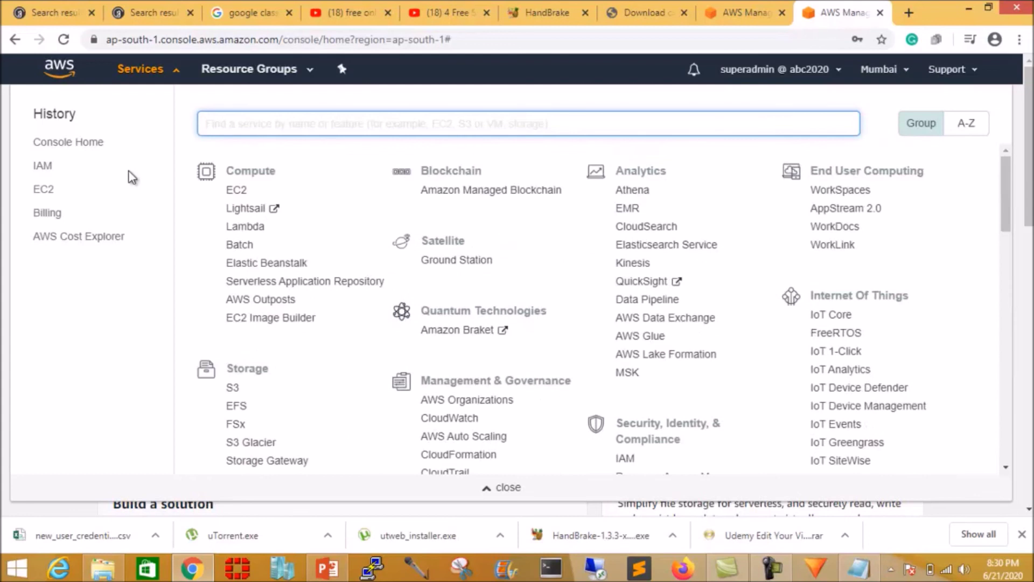
left_click(39, 217)
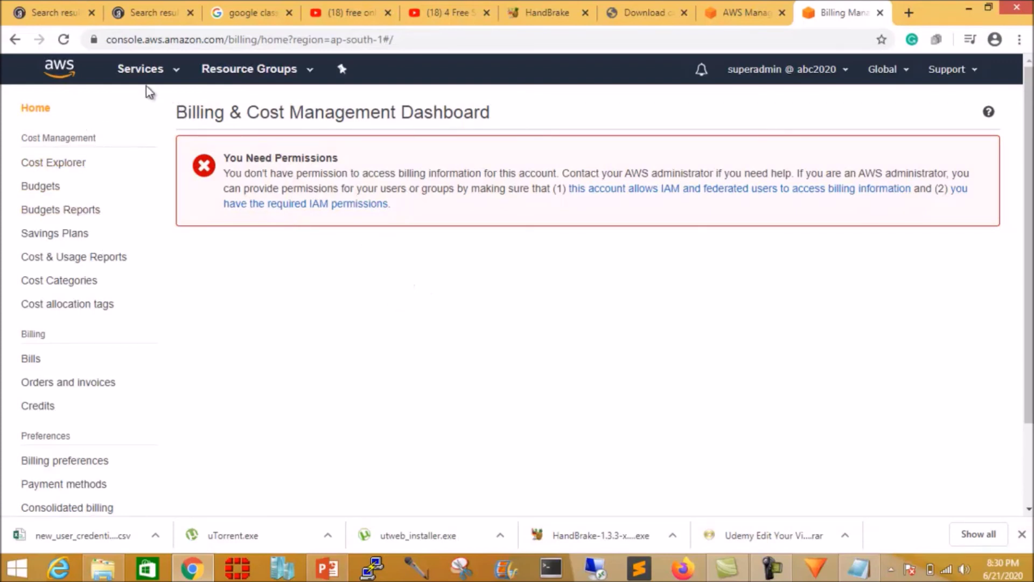
Open EC2 from Services and scroll through the Mumbai-region dashboard and sidebar.
left_click(140, 69)
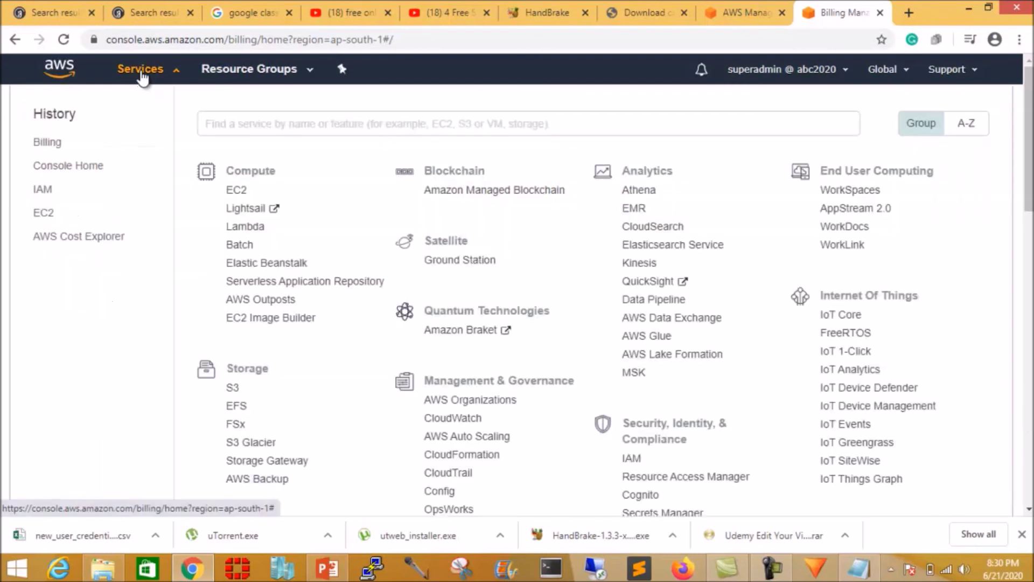
left_click(237, 193)
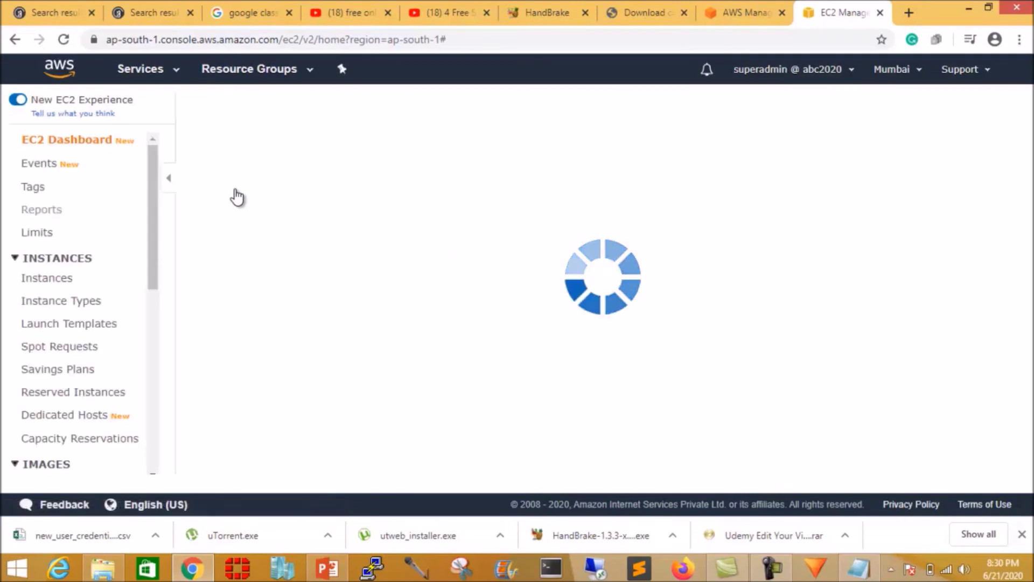
scroll(238, 187, "down", 10)
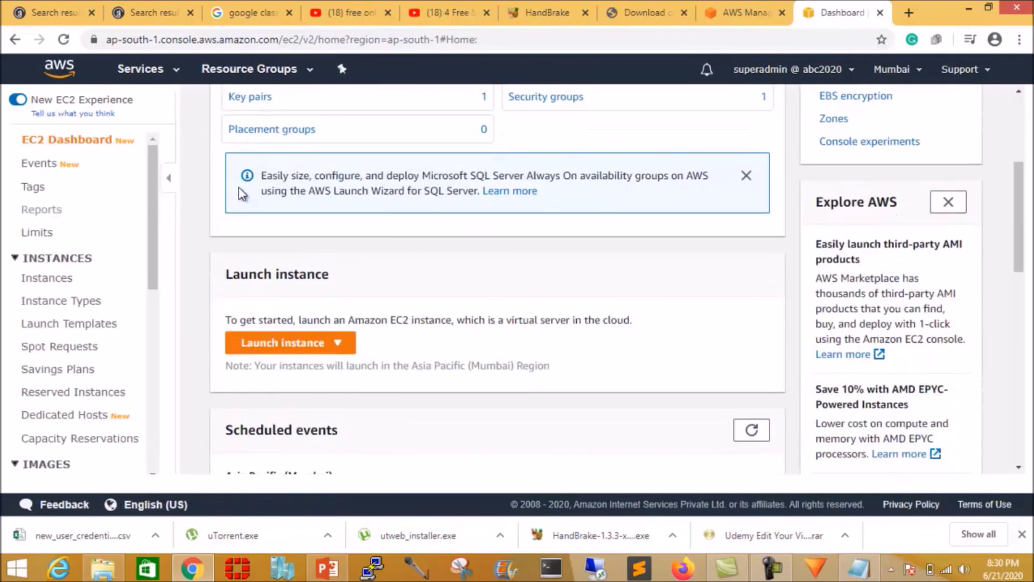
scroll(83, 201, "down", 3)
scroll(83, 201, "up", 3)
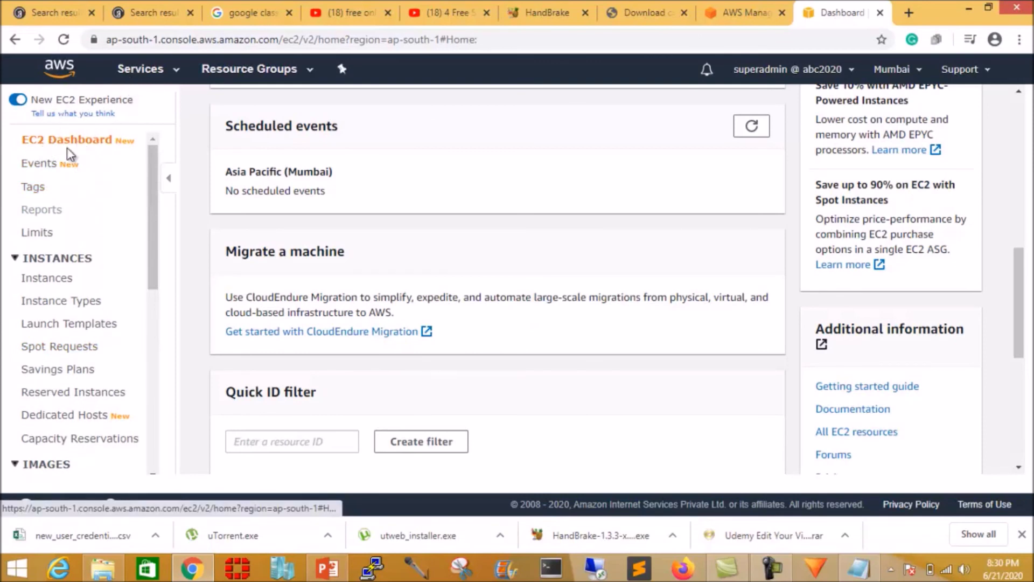
scroll(97, 221, "down", 5)
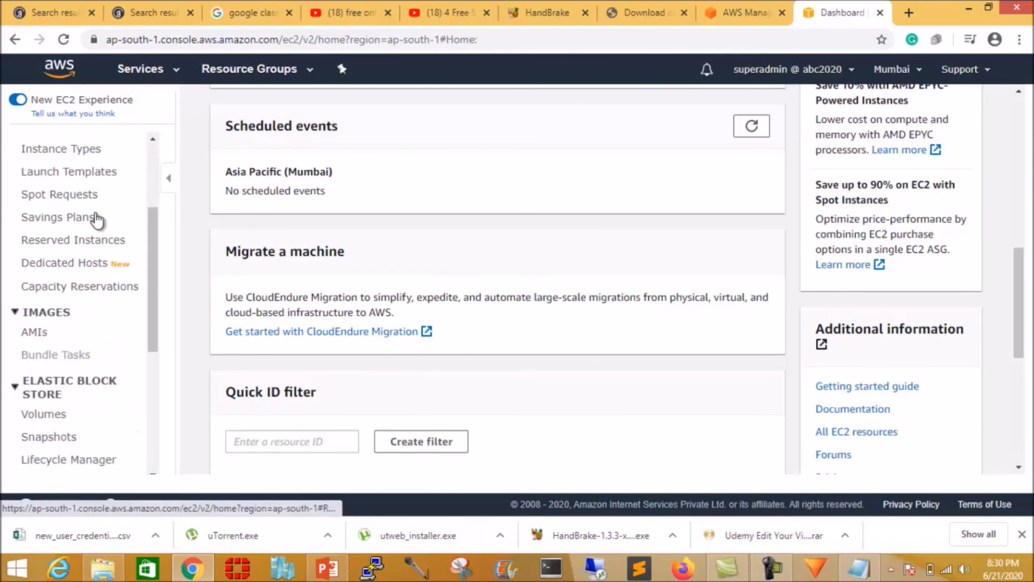
scroll(97, 220, "down", 2)
scroll(97, 220, "up", 8)
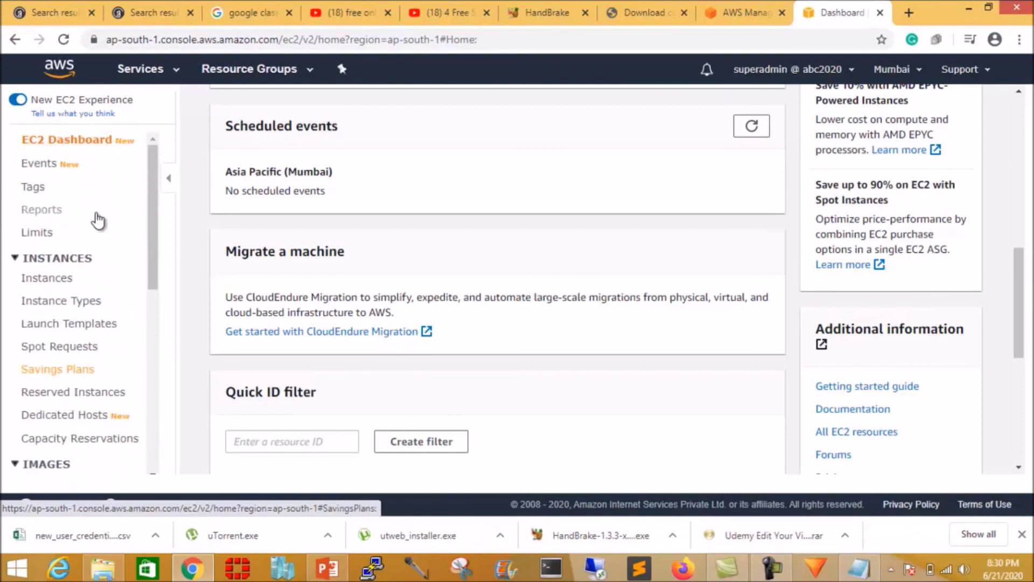
scroll(98, 220, "down", 5)
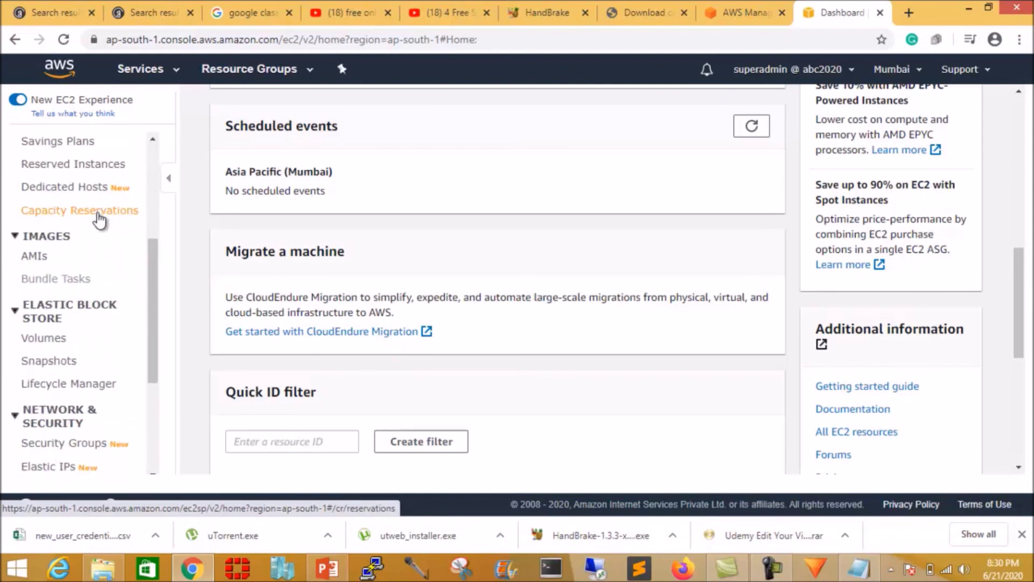
scroll(90, 253, "down", 2)
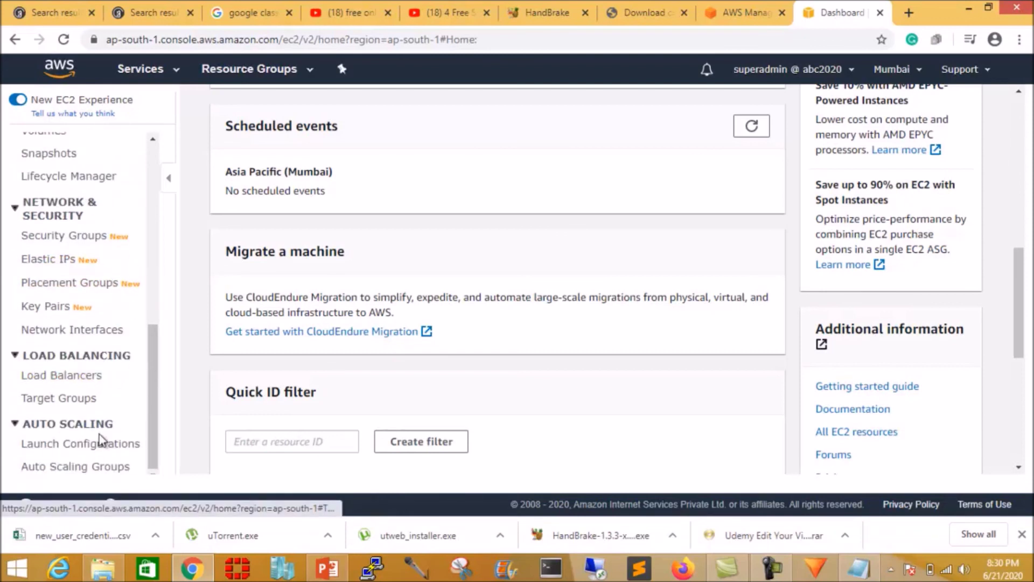
scroll(111, 425, "up", 7)
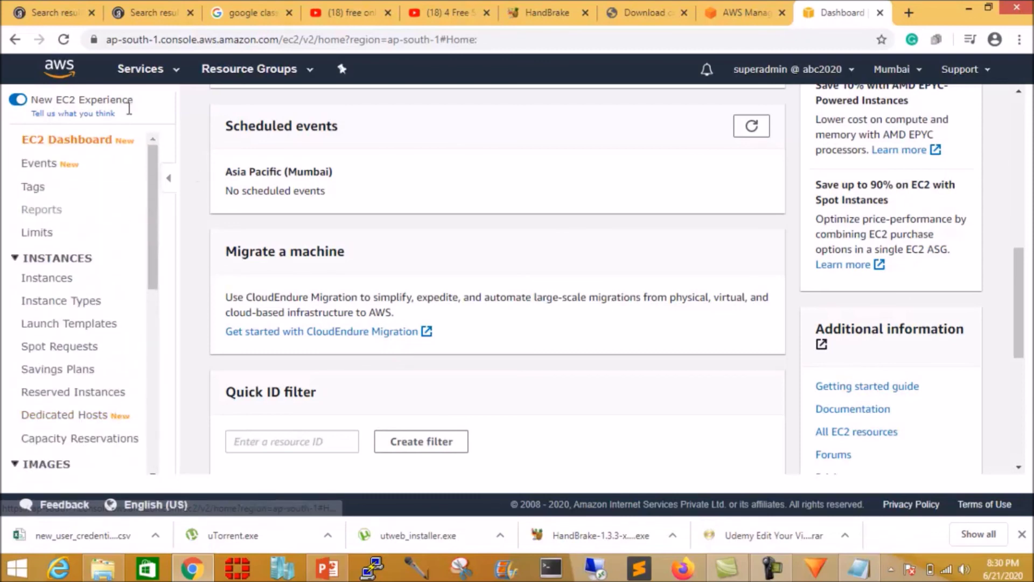
left_click(134, 72)
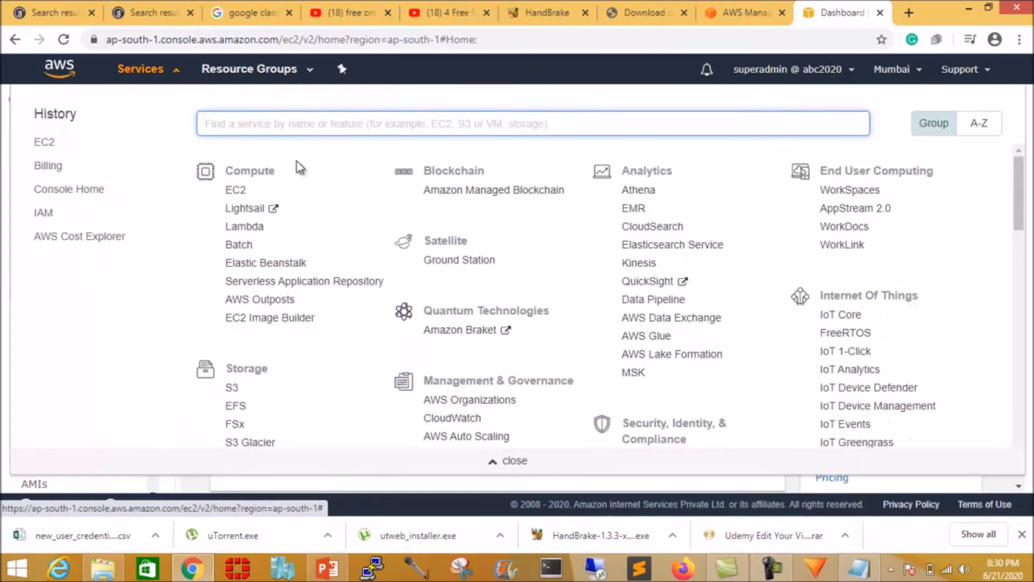
View the empty S3 bucket list, then go back to EC2 under Compute.
left_click(234, 393)
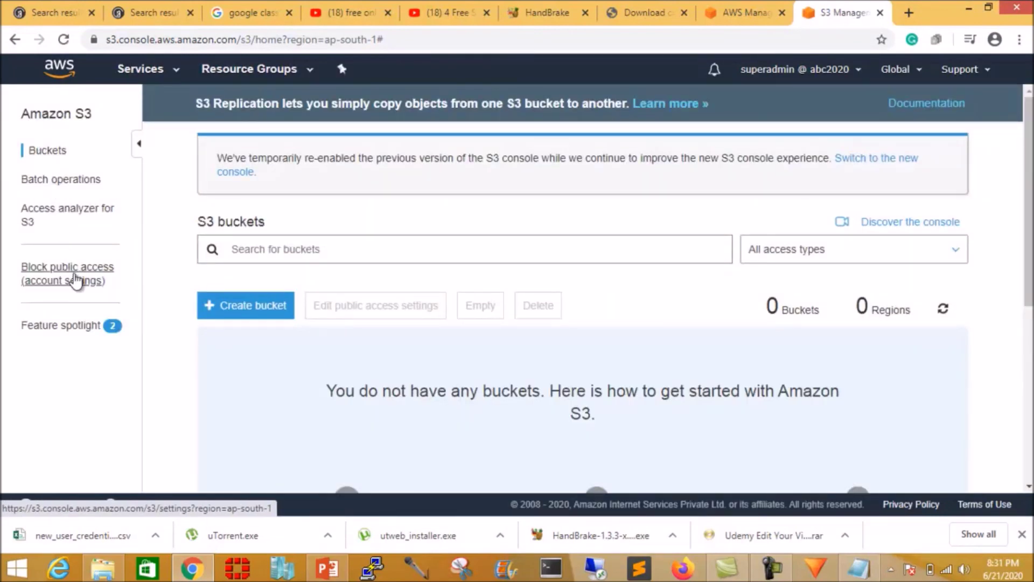
left_click(142, 69)
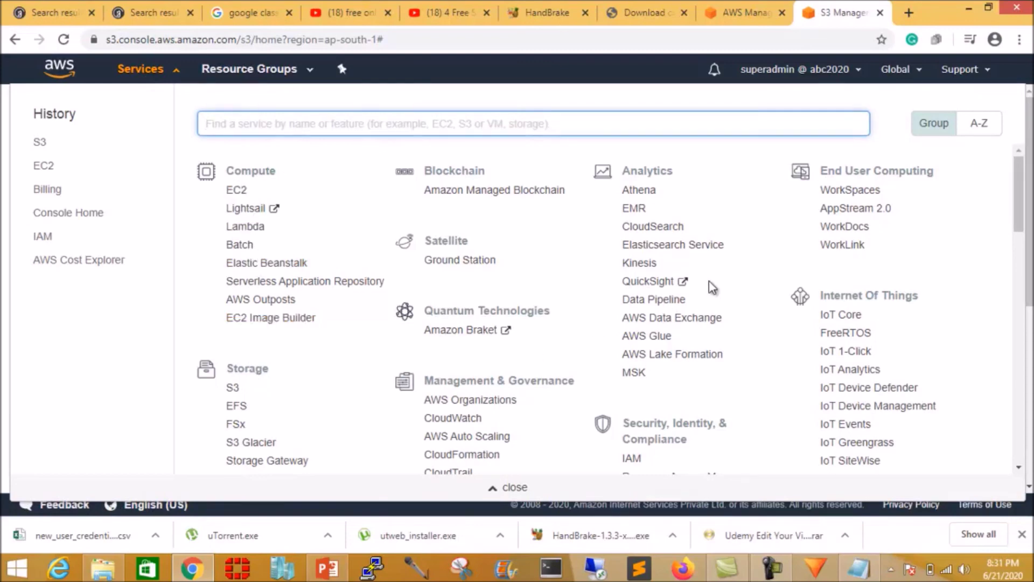
scroll(713, 288, "down", 7)
scroll(713, 288, "up", 7)
left_click(236, 192)
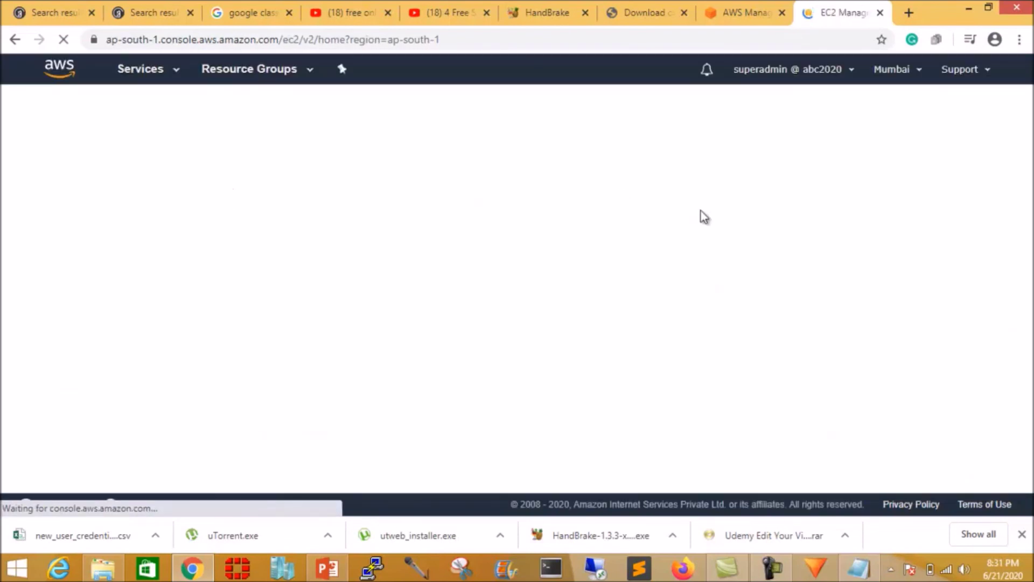